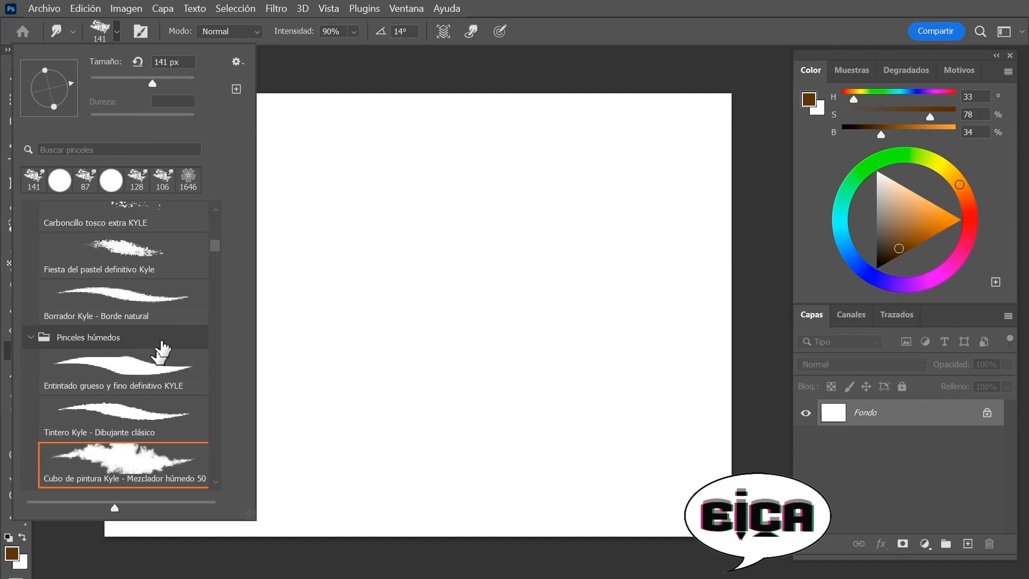
- Choose the "Tamaño de presión, circular definido" brush preset and set its size to 29 px
left_click_drag(213, 246, 216, 206)
left_click(127, 421)
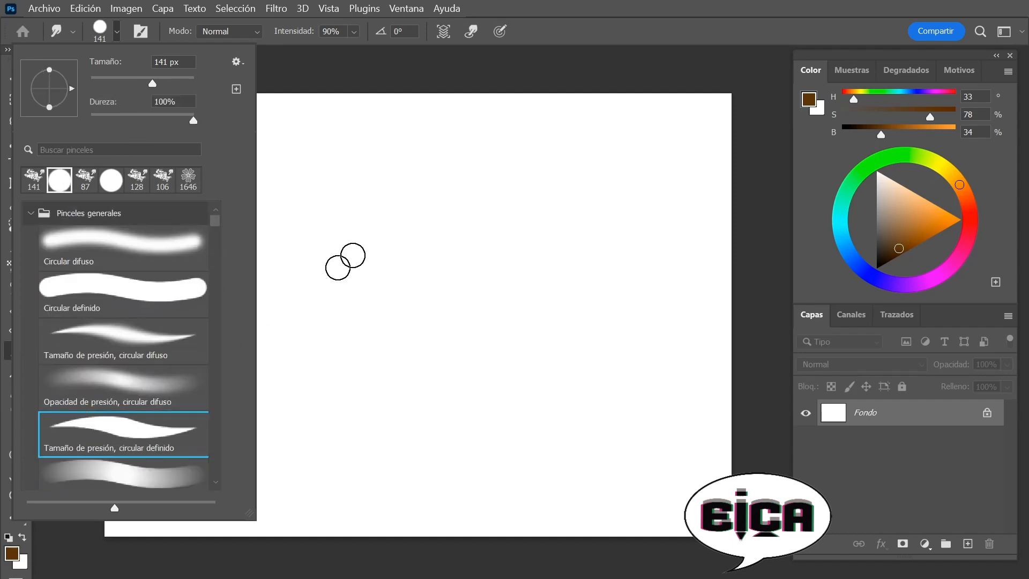
left_click_drag(106, 83, 104, 83)
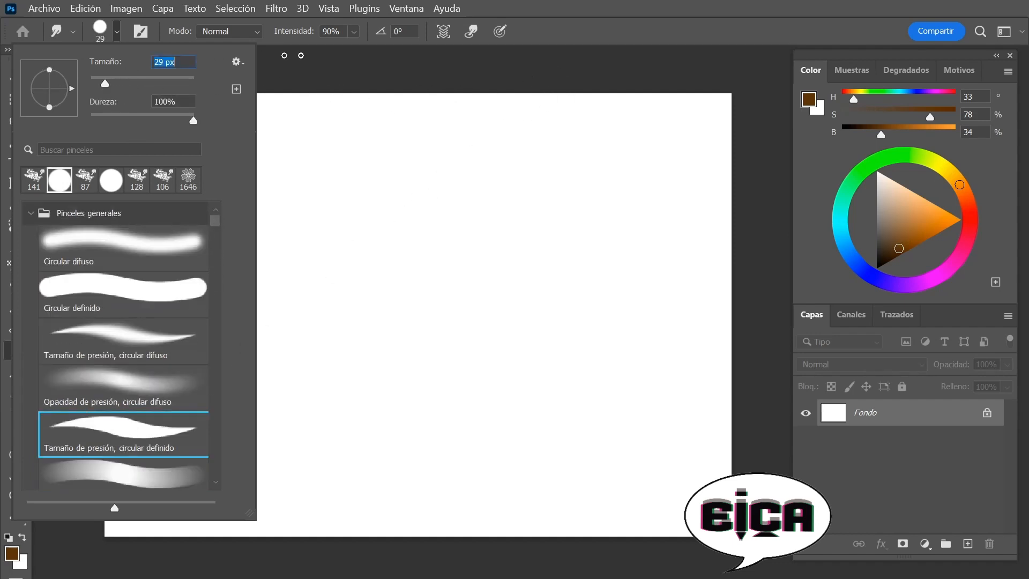
left_click(372, 75)
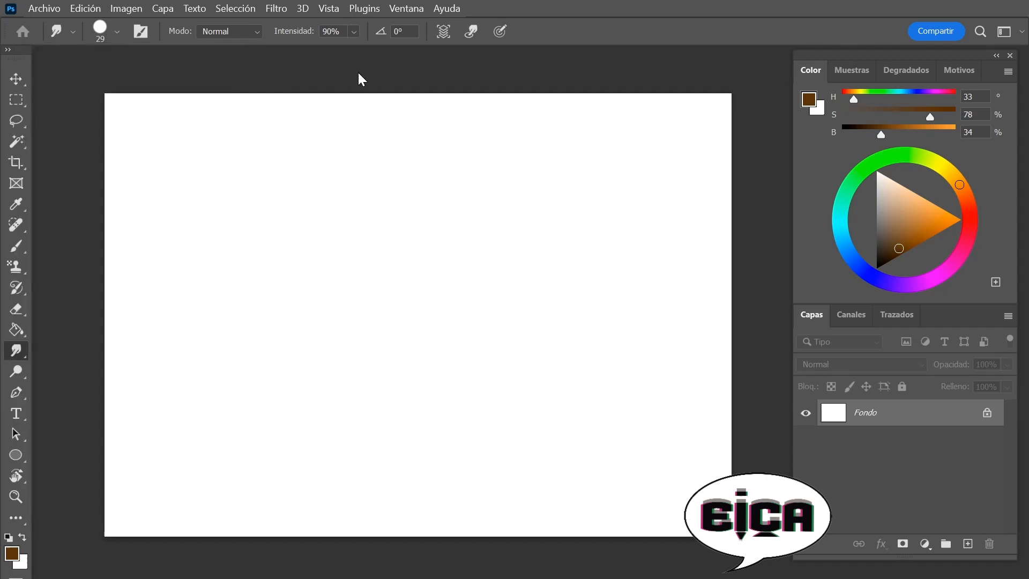
- Add a new empty layer above the Fondo layer
left_click(969, 544)
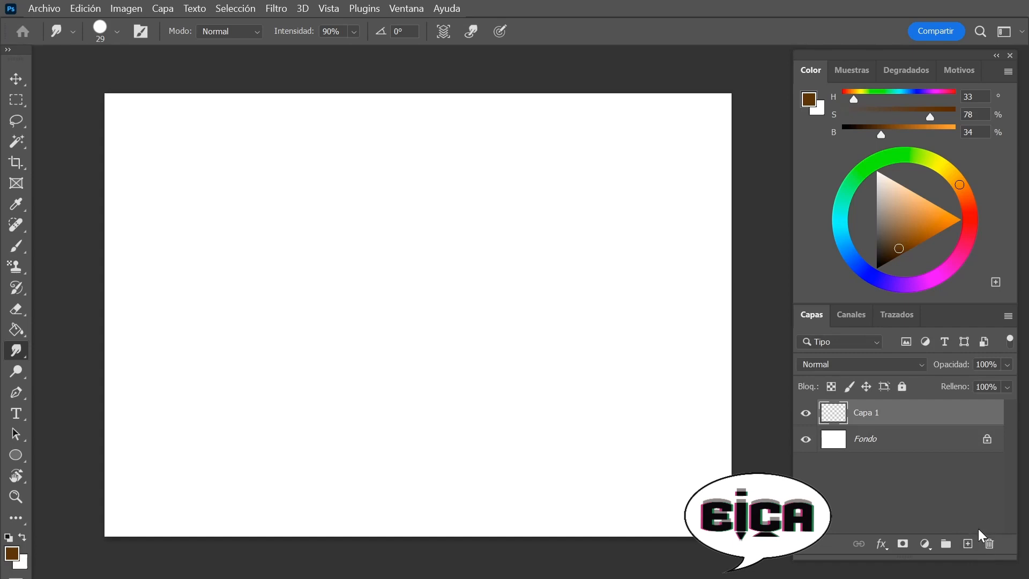
left_click(119, 31)
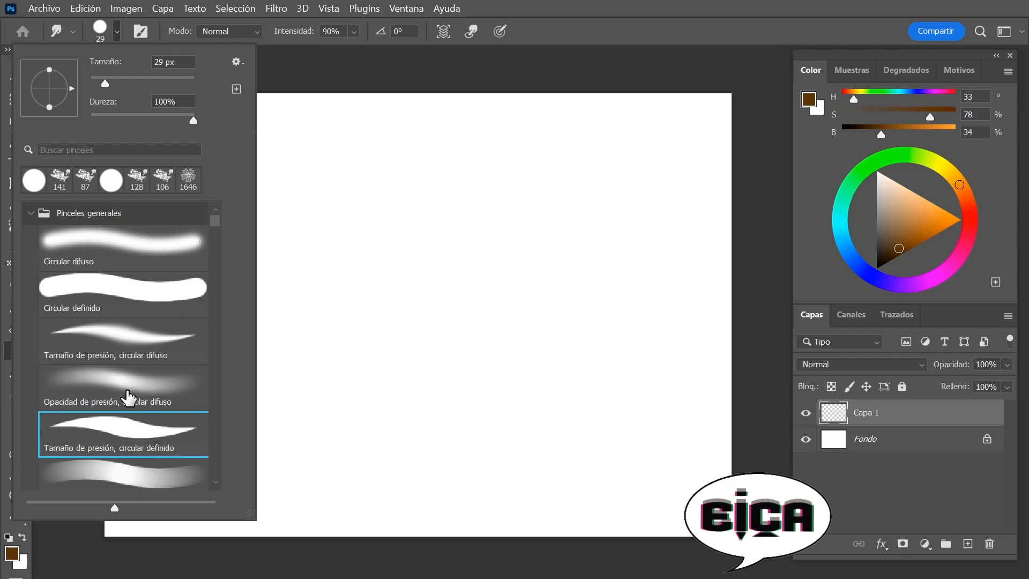
left_click(360, 67)
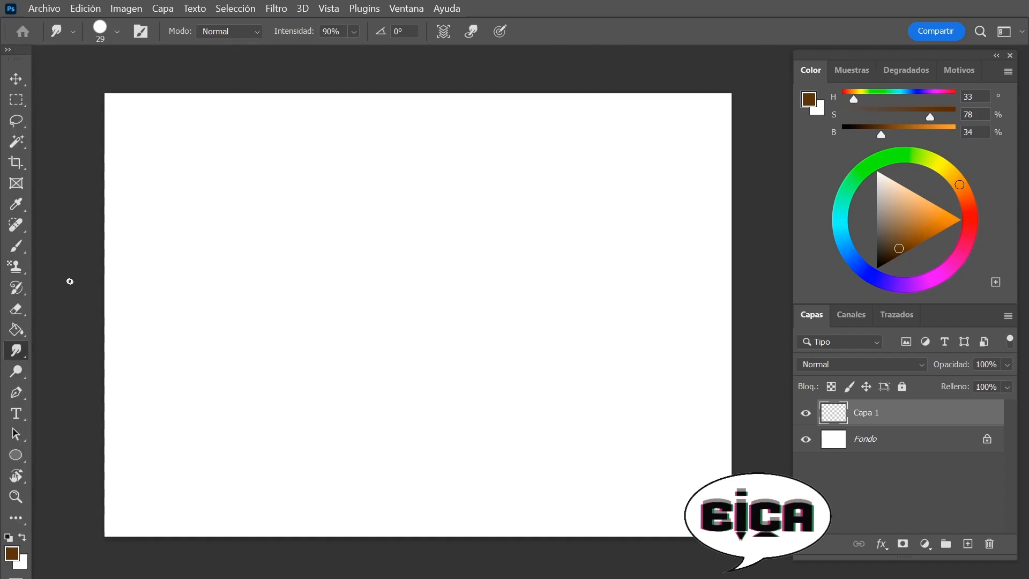
- Activate the Brush tool and reduce the hard round brush's size to 32 px
left_click(16, 247)
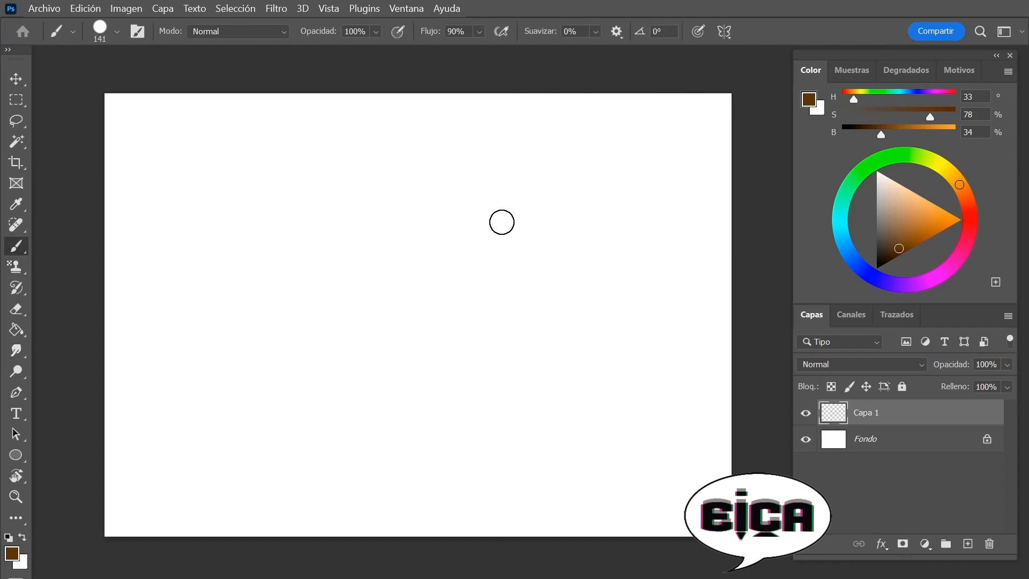
right_click(561, 188)
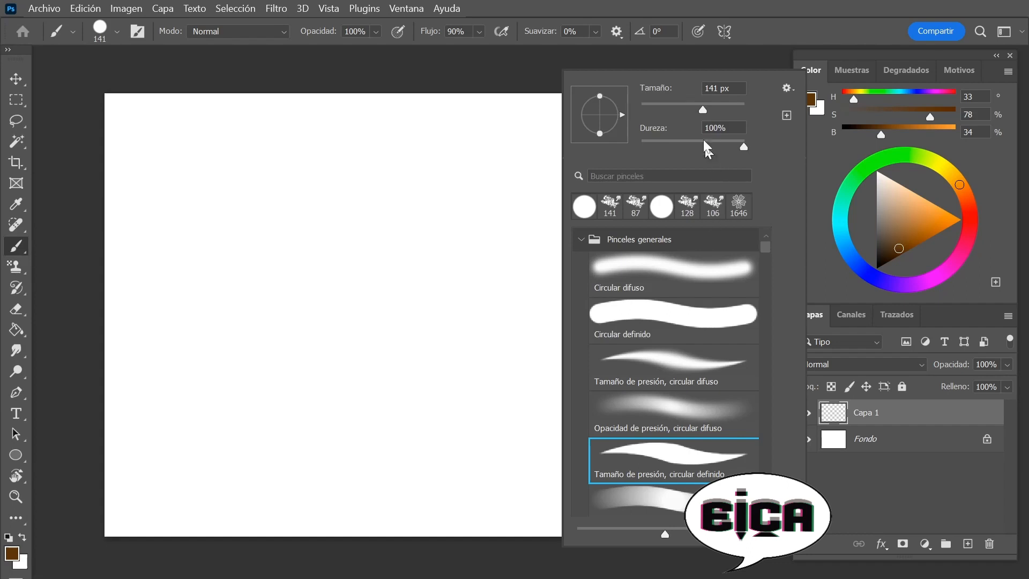
left_click_drag(677, 117, 661, 125)
left_click_drag(658, 119, 657, 121)
left_click(533, 74)
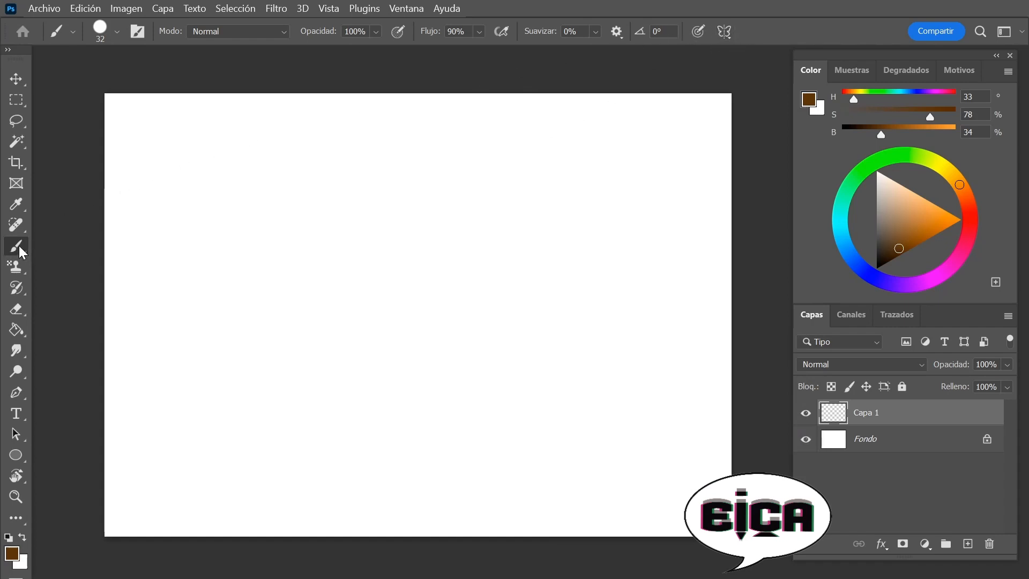
- Set up radial paint symmetry with 5 segments centred on the canvas and apply it for the Brush tool
left_click(725, 31)
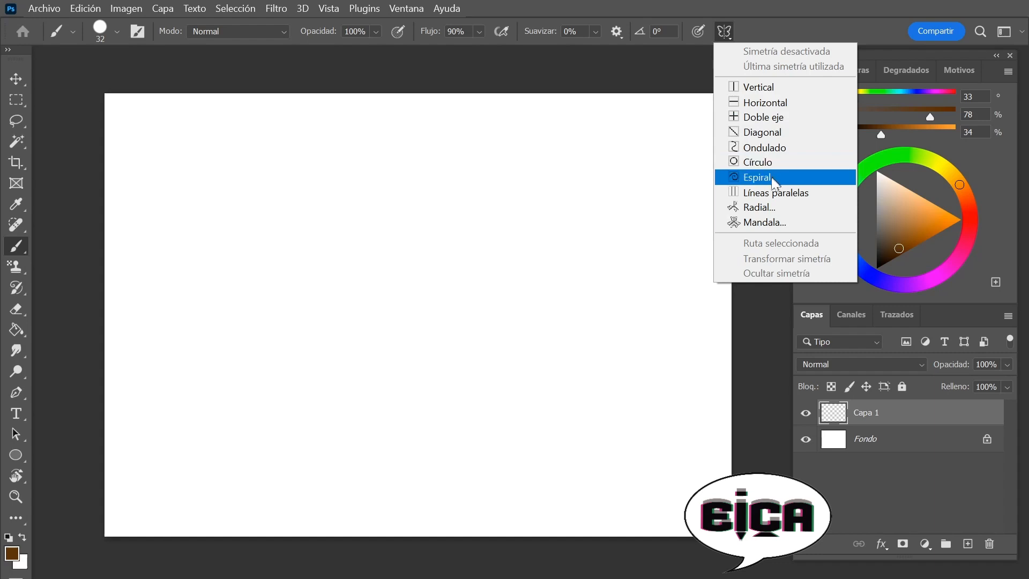
left_click(774, 207)
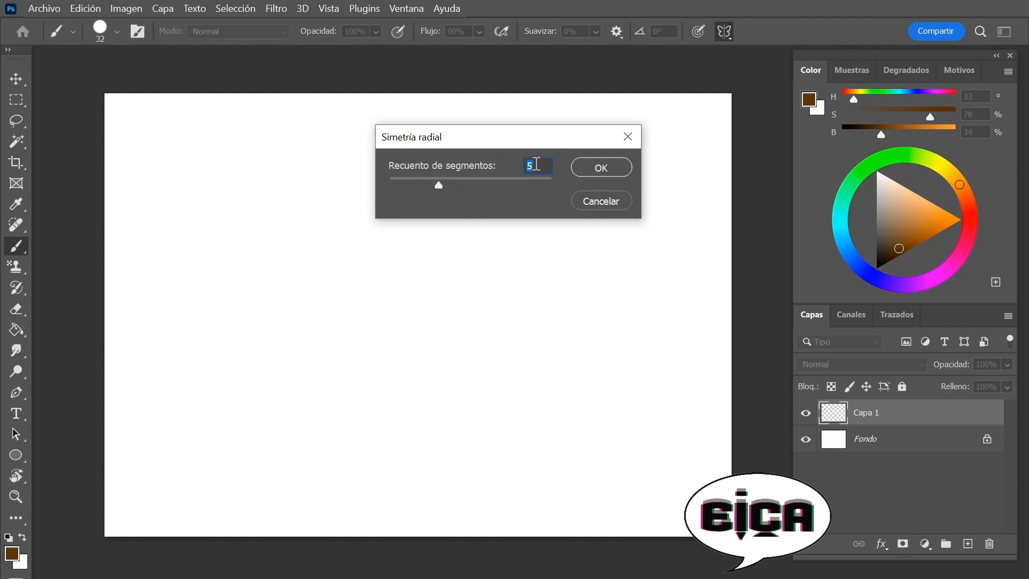
left_click(606, 164)
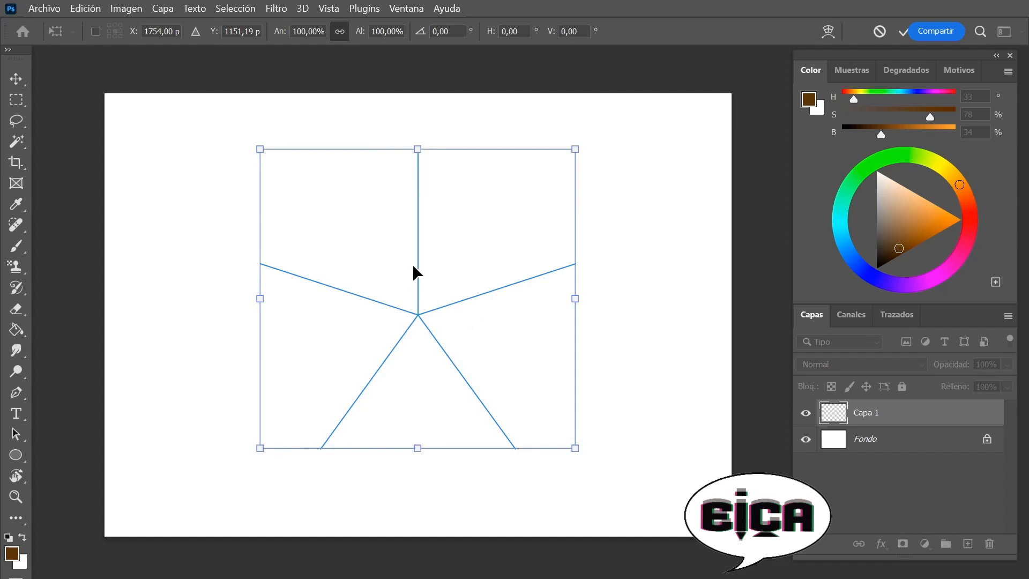
left_click(15, 248)
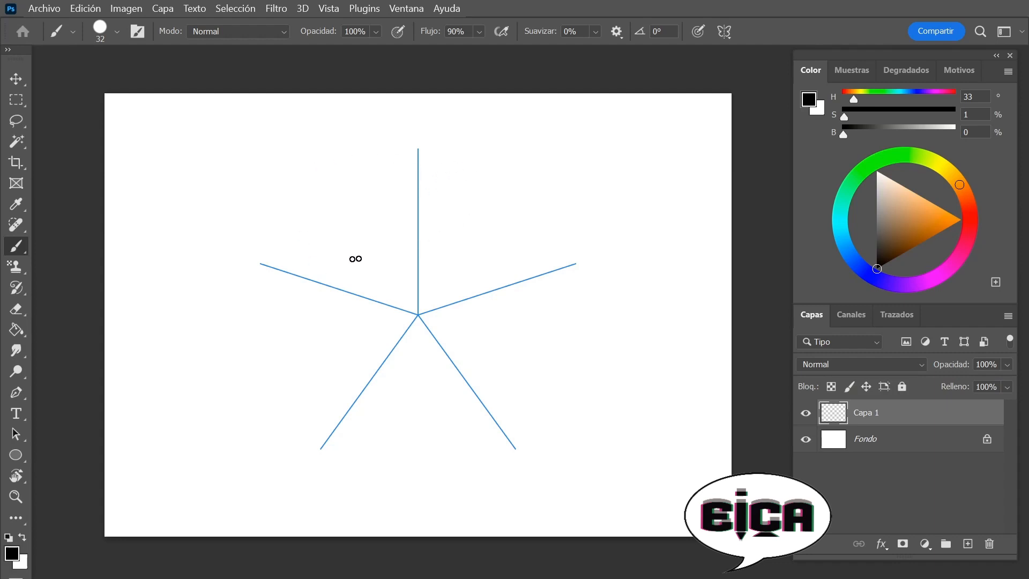
- Draw a black notched petal outline between two symmetry axes to form a five-petal flower, undoing and redrawing it once
mouse_move(402, 309)
left_mouse_down()
mouse_move(357, 294)
mouse_move(328, 262)
mouse_move(333, 237)
mouse_move(361, 244)
mouse_move(371, 220)
mouse_move(401, 217)
mouse_move(417, 307)
left_mouse_up()
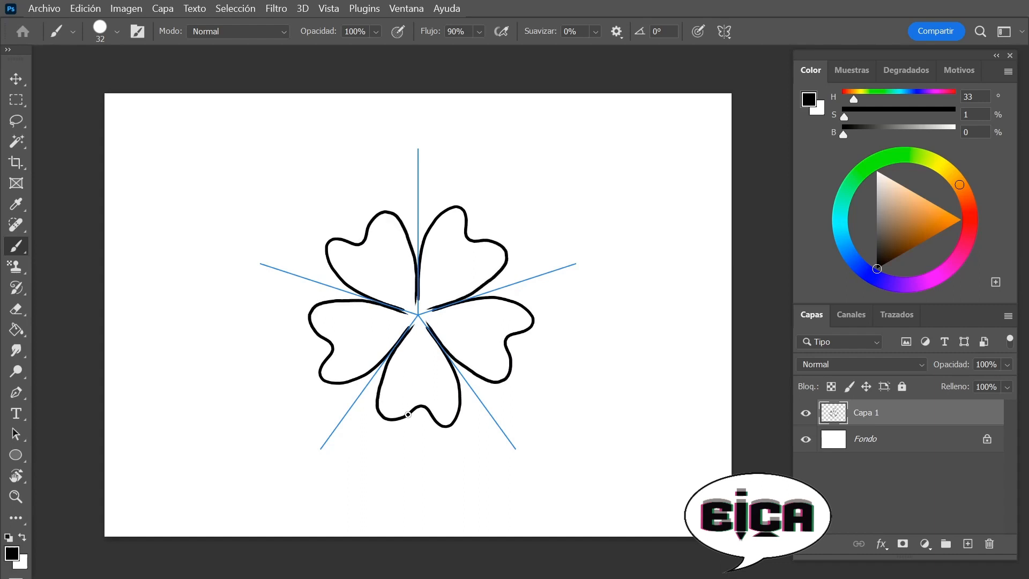
key("ctrl+z")
mouse_move(399, 309)
left_mouse_down()
mouse_move(340, 277)
mouse_move(324, 252)
mouse_move(330, 239)
mouse_move(356, 241)
mouse_move(372, 209)
mouse_move(399, 225)
mouse_move(419, 288)
left_mouse_up()
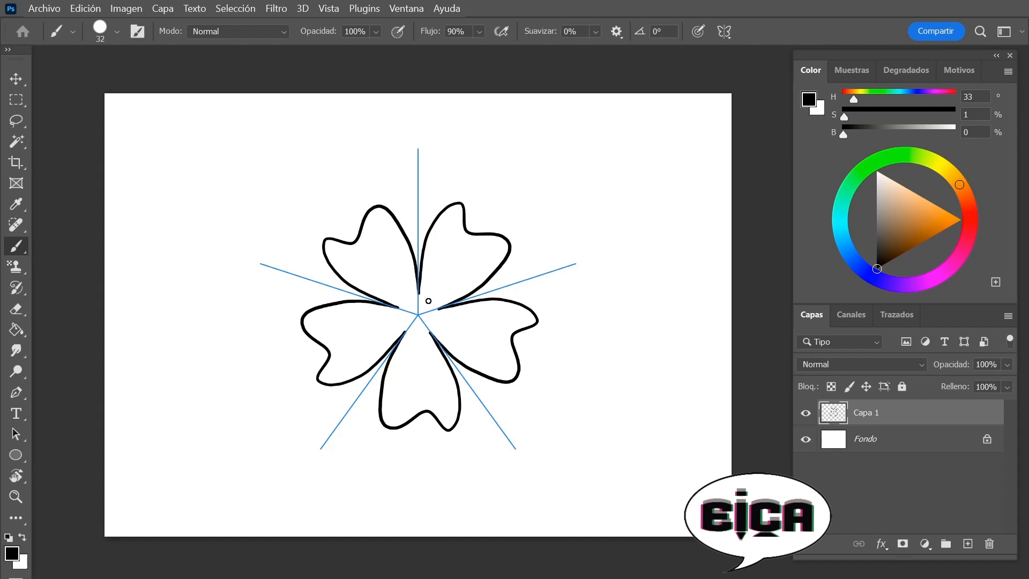
- Draw three short black vein lines radiating from the flower's centre into a petal, undoing the unwanted first attempts
left_click_drag(429, 299, 467, 244)
key("ctrl+z")
key("ctrl+z")
mouse_move(431, 292)
left_mouse_down()
mouse_move(453, 297)
mouse_move(459, 256)
left_mouse_up()
left_click_drag(422, 304, 444, 263)
left_click_drag(428, 310, 456, 279)
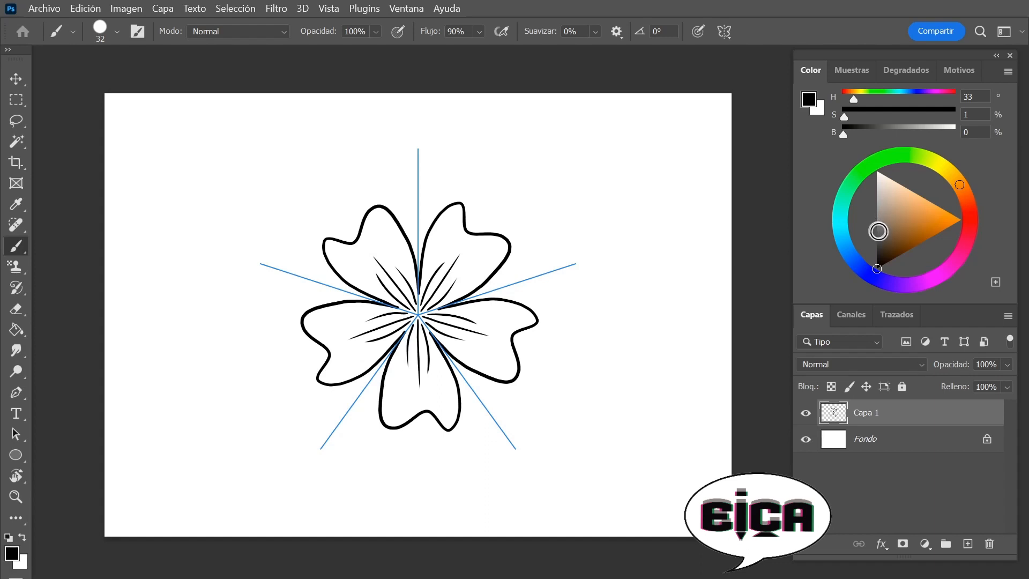
- Set the foreground to fully saturated orange (H 33, S 100, B 100) and fill the flower's petals with the Paint Bucket
left_click(950, 222)
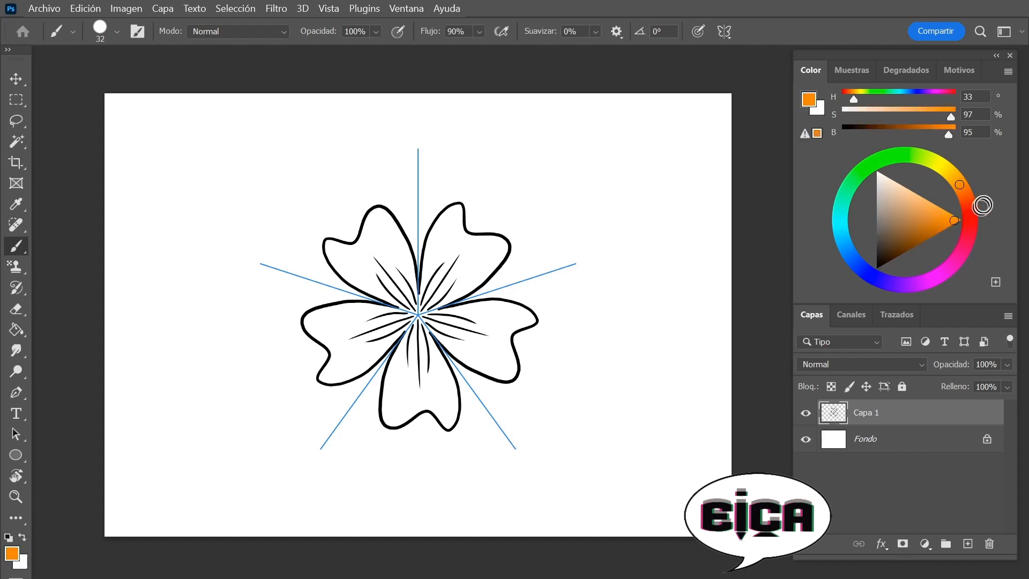
left_click(962, 221)
key("g")
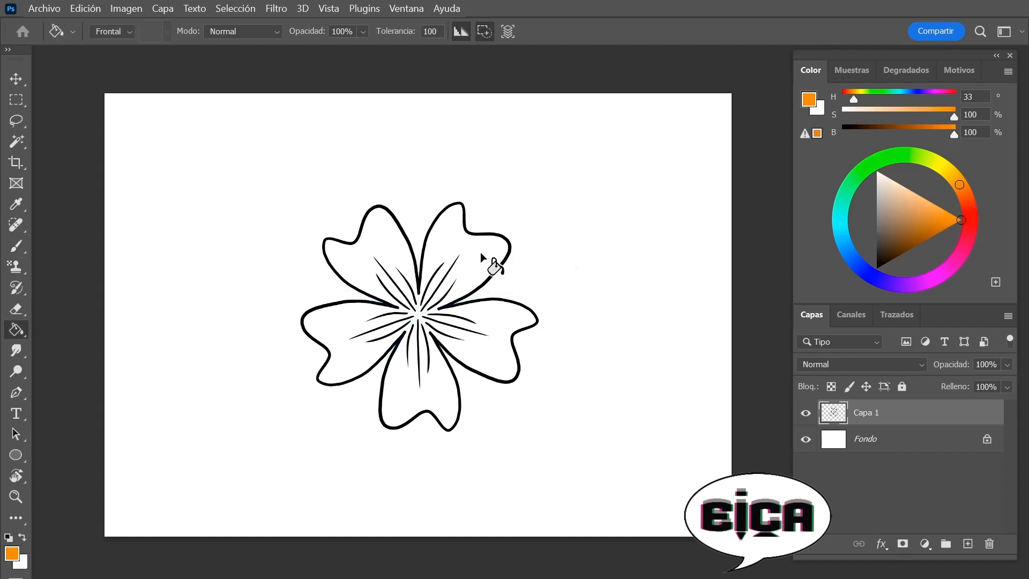
left_click(485, 252)
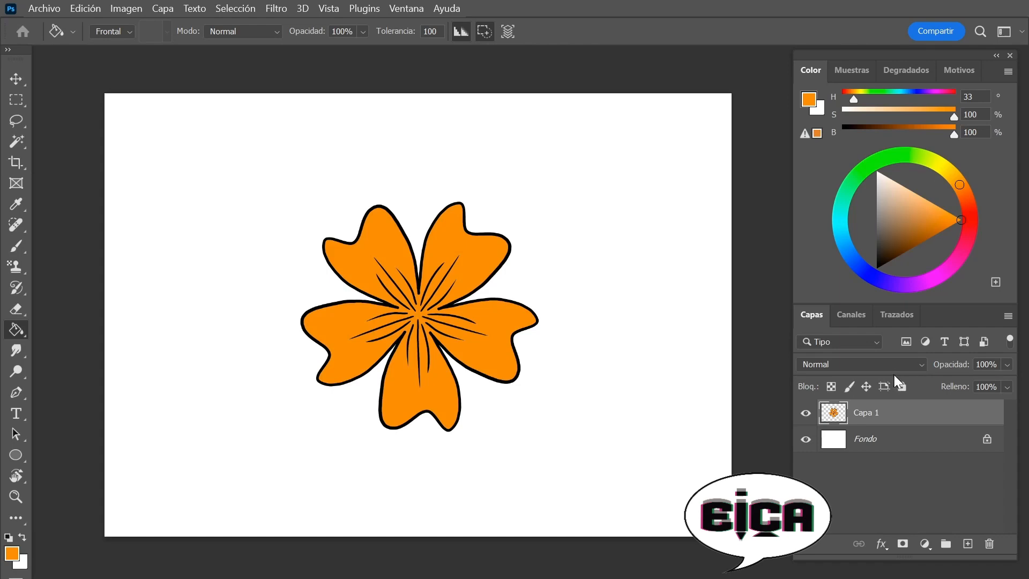
- Define the orange flower as a brush preset named "flor de cerezo"
left_click(94, 11)
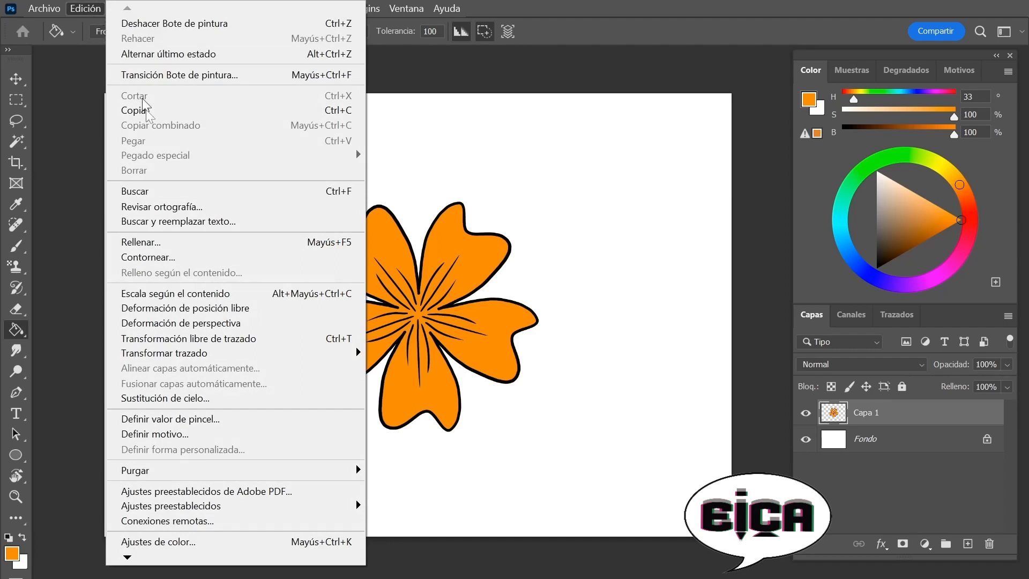
left_click(226, 424)
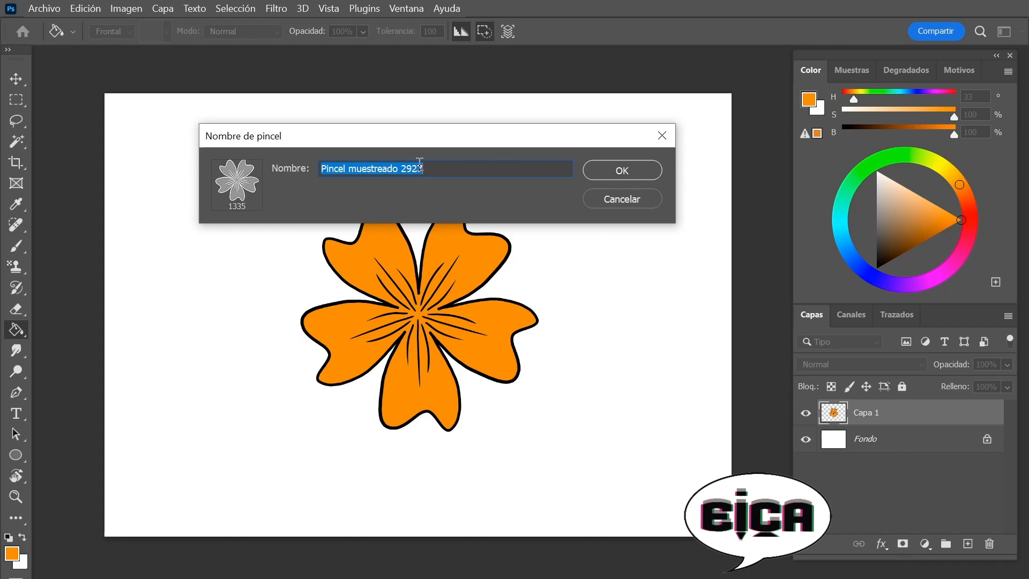
type("flor de cerezo")
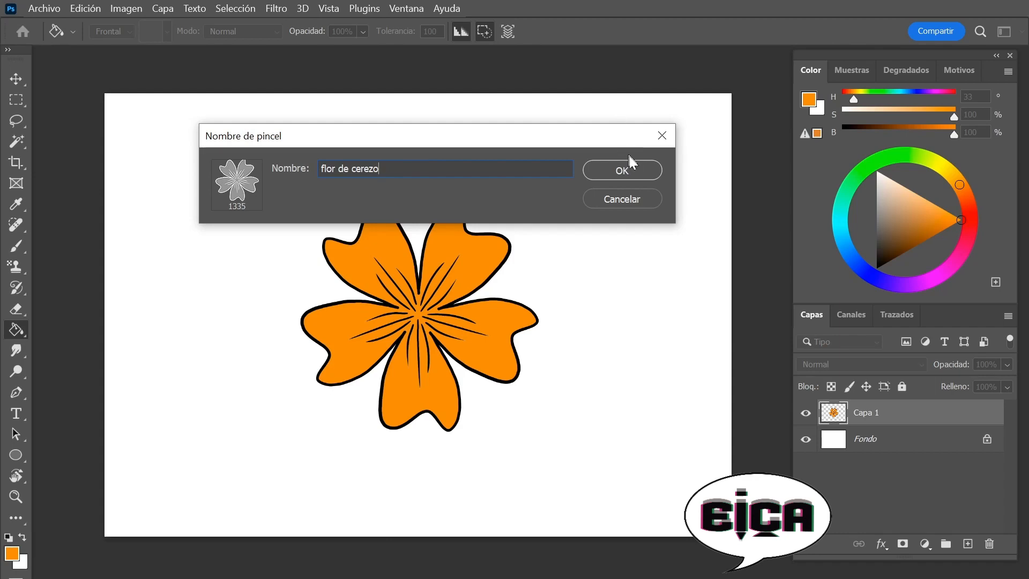
left_click(622, 171)
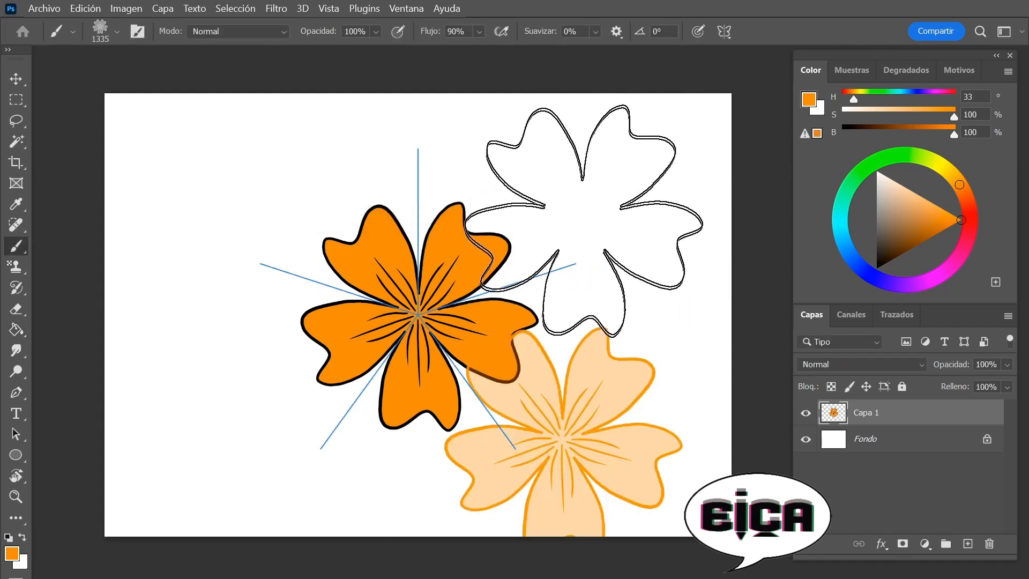
- Try stamping the new flower brush, undo the orange stamps, and turn off the radial paint symmetry
left_click(582, 220)
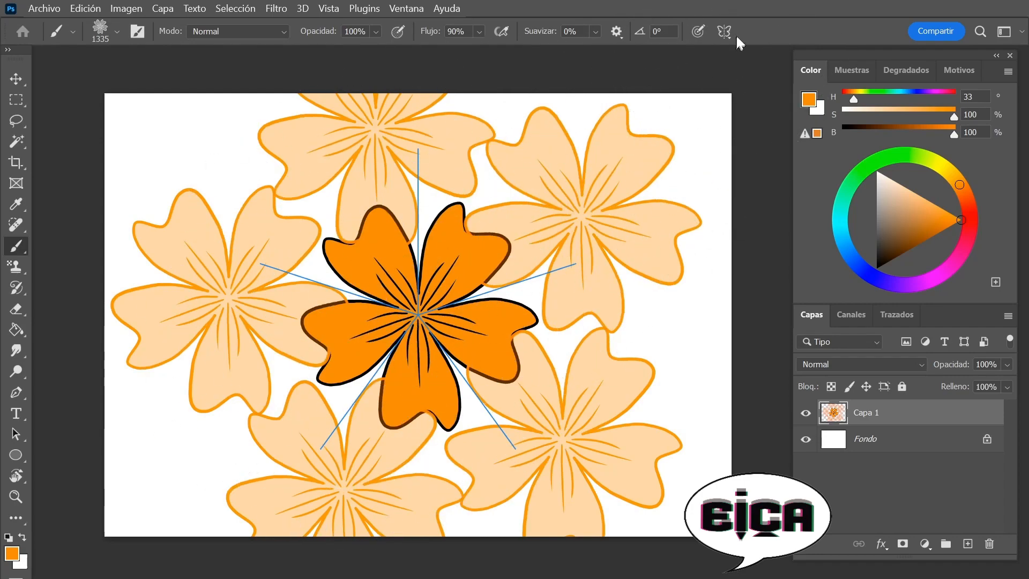
key("ctrl+z")
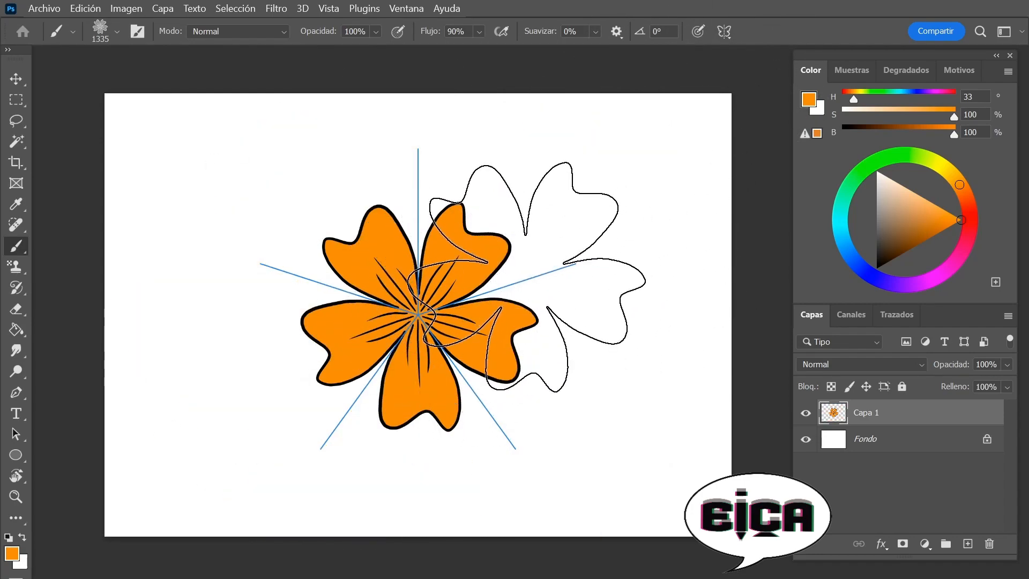
left_click(727, 32)
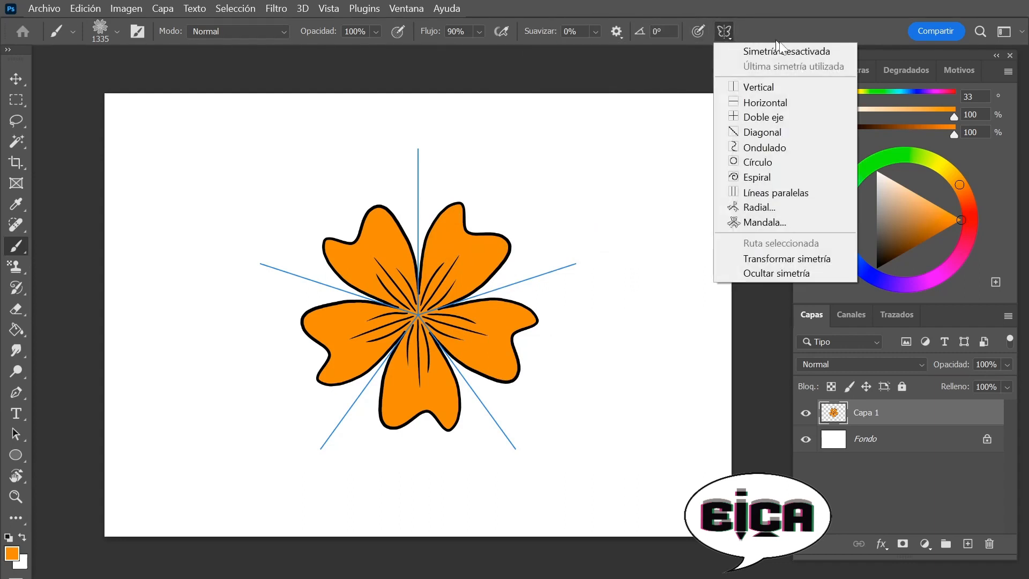
left_click(836, 53)
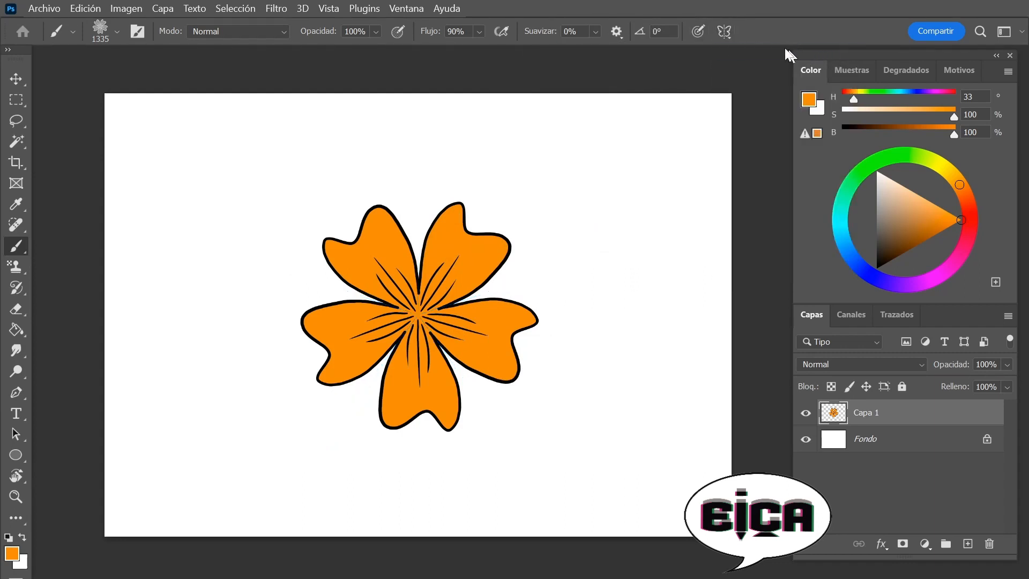
left_click(726, 34)
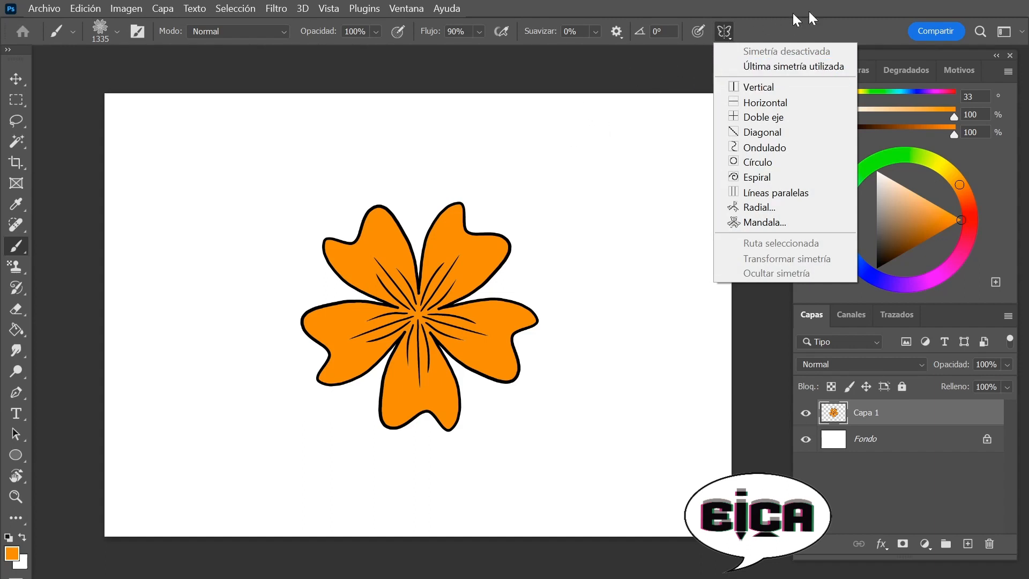
left_click(806, 29)
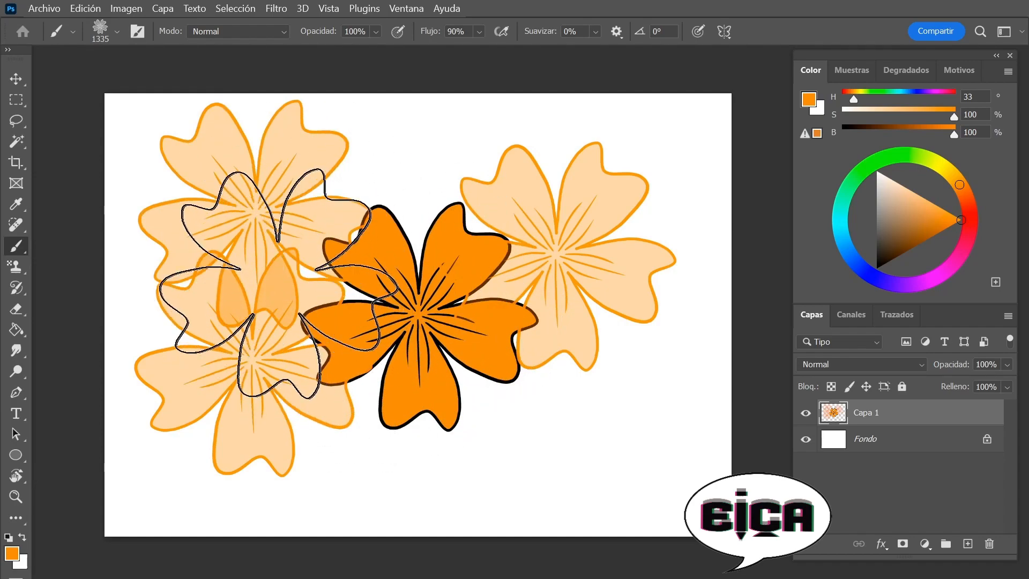
- Undo the orange test stamps and set the foreground colour to vivid pink (H 324, S 100, B 100)
key("ctrl+z")
key("ctrl+z")
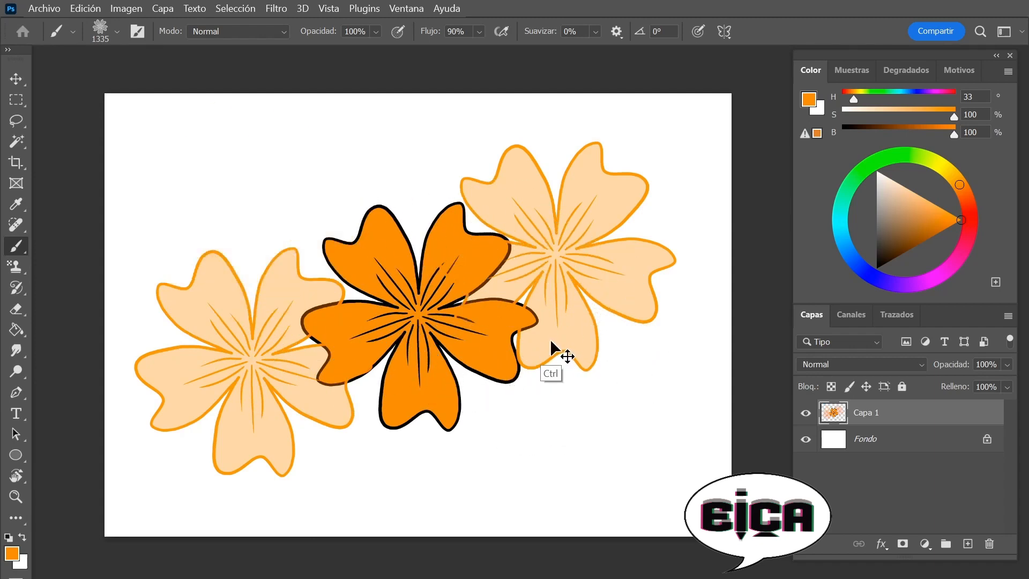
left_click_drag(971, 218, 958, 259)
- Try stamping three pink flowers around the orange flower with the flower brush, and undo them
left_click(594, 267)
left_click(258, 371)
left_click(526, 371)
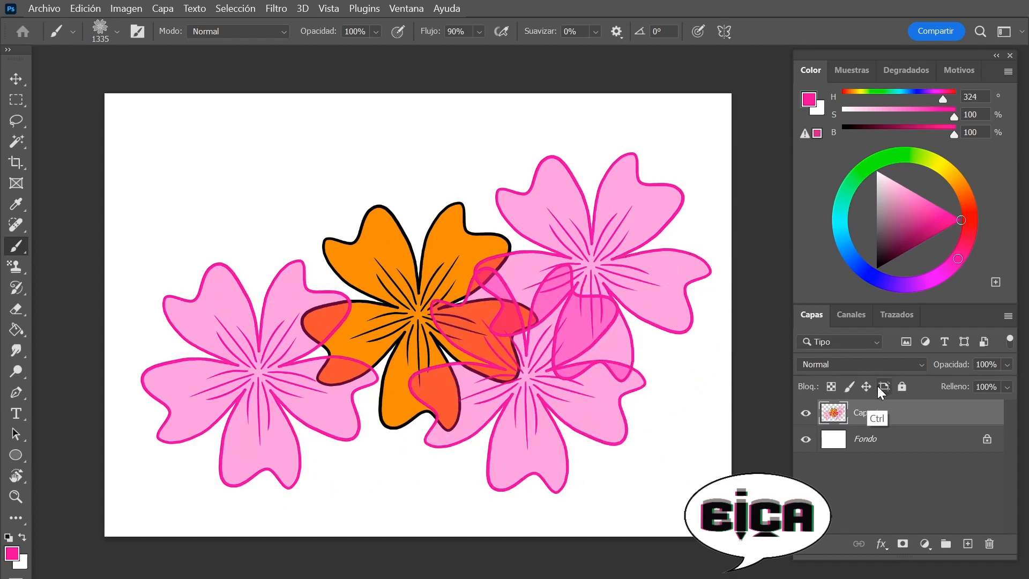
key("ctrl+z")
key("ctrl+z")
key("ctrl+z")
- Hide the Capa 1 layer with the orange flower and add a new empty layer above it
left_click(806, 413)
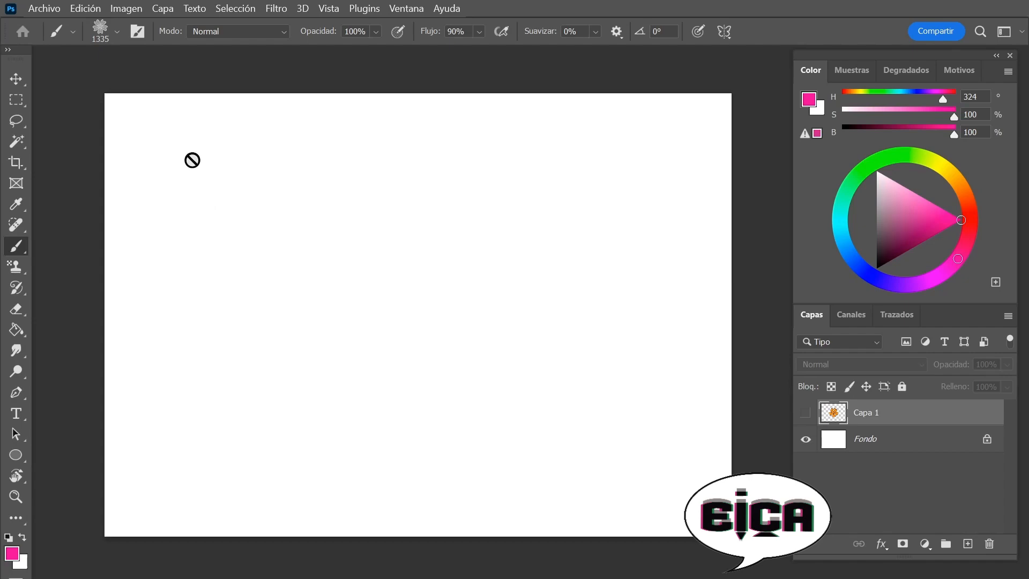
left_click(969, 544)
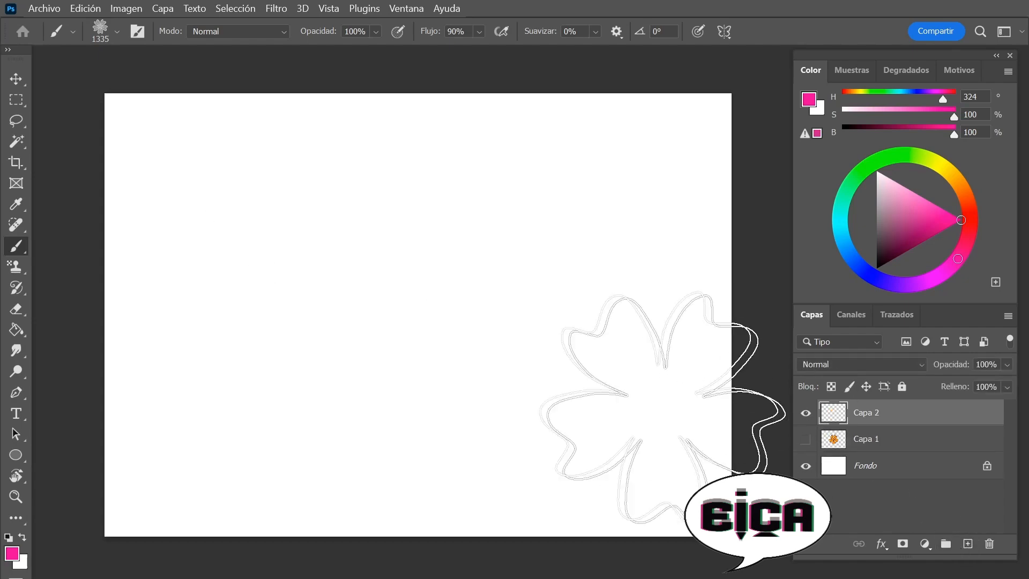
- Try a pink stroke with the large flower brush, undo it, and reduce the brush size to 87 px
left_click_drag(298, 268, 625, 322)
key("ctrl+z")
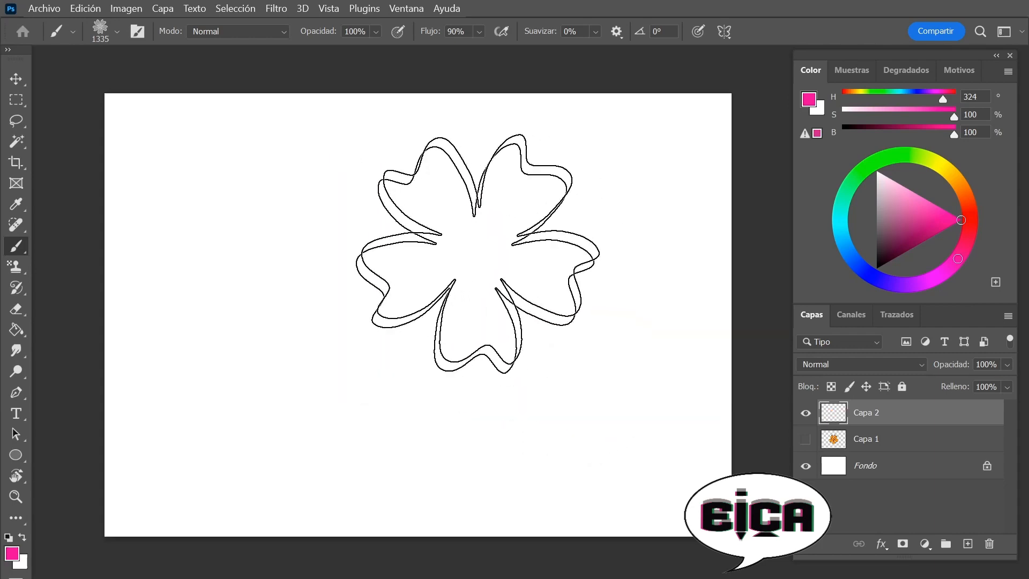
right_click(658, 107)
left_click_drag(655, 107, 610, 117)
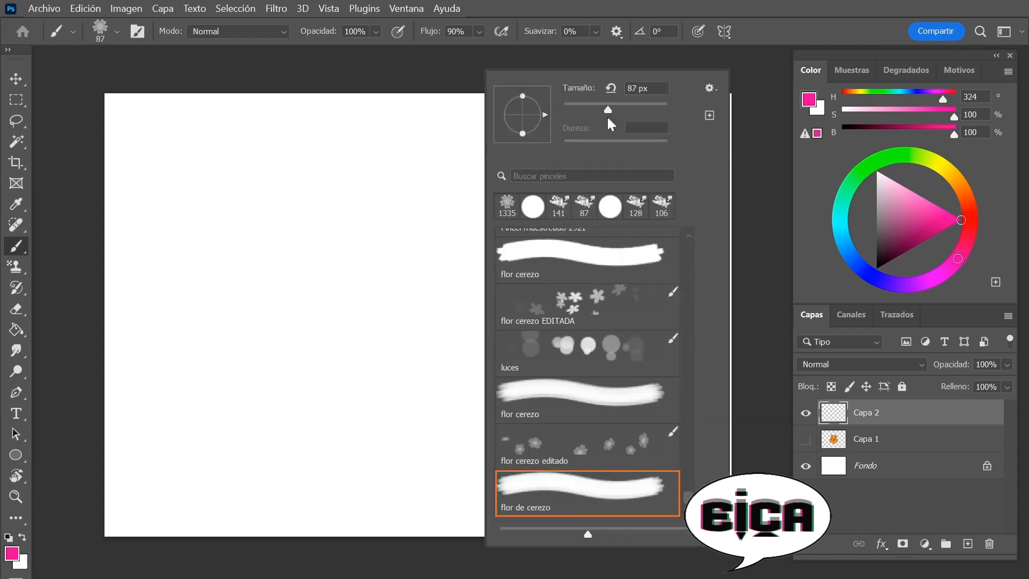
- Set the flower brush size to 119 px, try a winding pink stroke across the canvas, and undo it
left_click(409, 85)
right_click(399, 221)
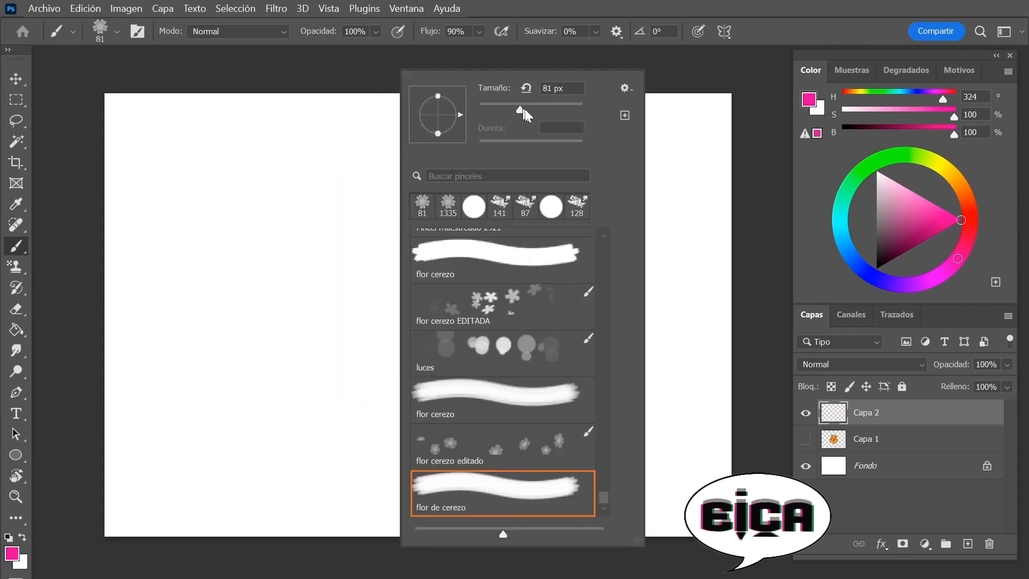
left_click_drag(522, 109, 528, 111)
left_click(331, 244)
mouse_move(331, 245)
left_mouse_down()
mouse_move(312, 300)
mouse_move(447, 310)
mouse_move(570, 368)
left_mouse_up()
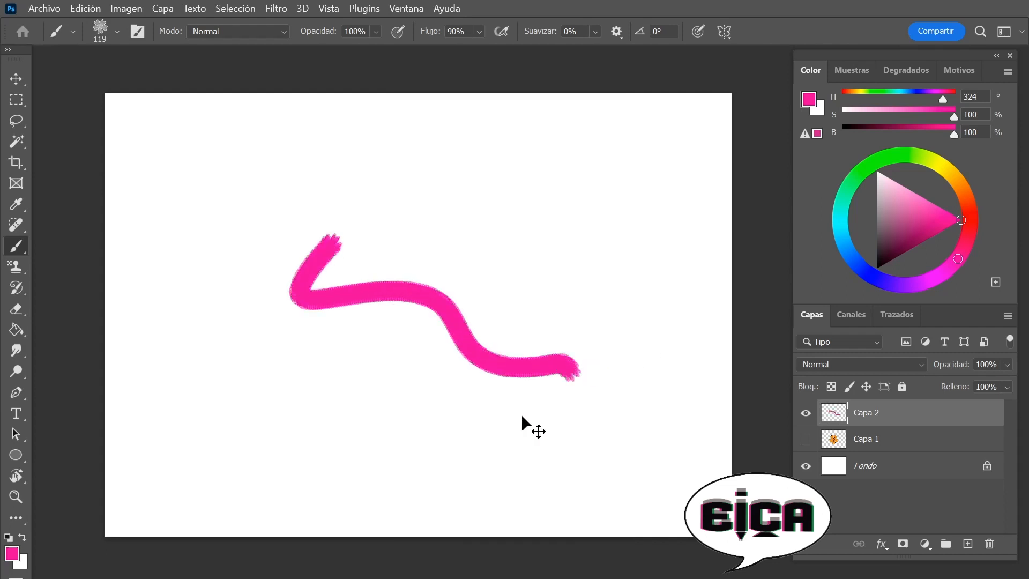
key("ctrl+z")
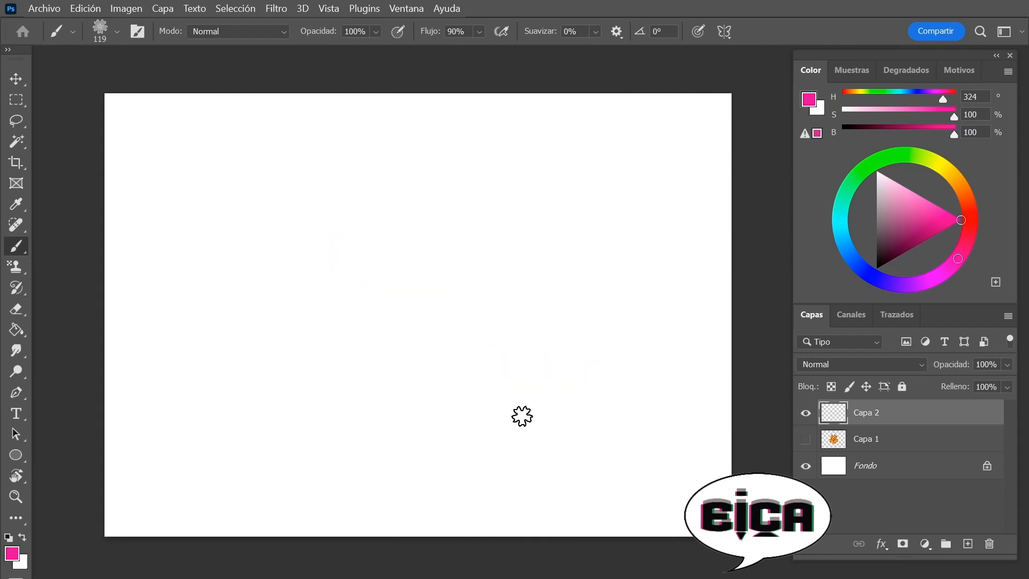
- Set the flower brush's spacing (Espaciado) to 143%, then try a diagonal test stroke and undo it
left_click(138, 34)
left_click_drag(903, 58, 587, 49)
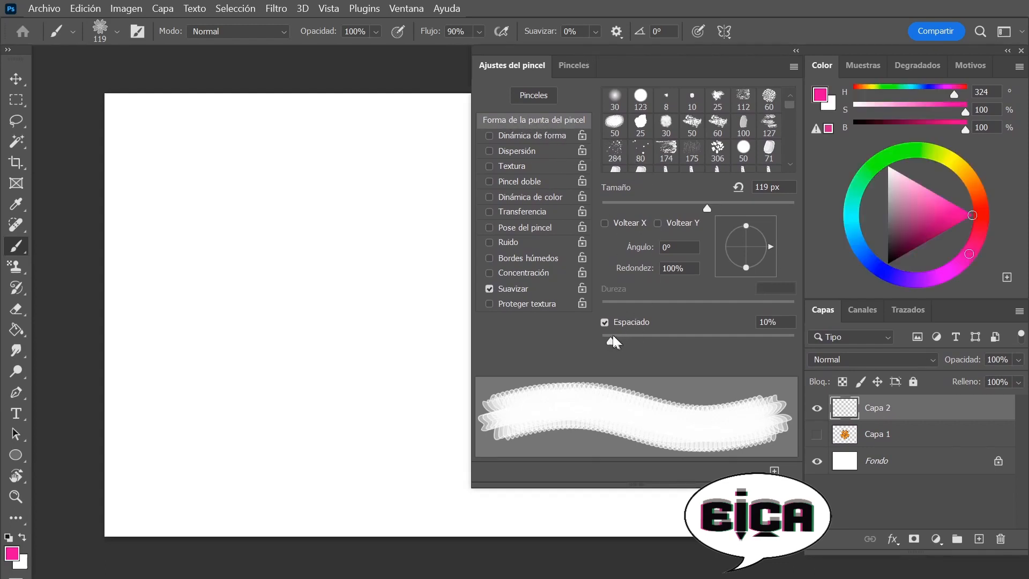
left_click_drag(612, 345, 709, 359)
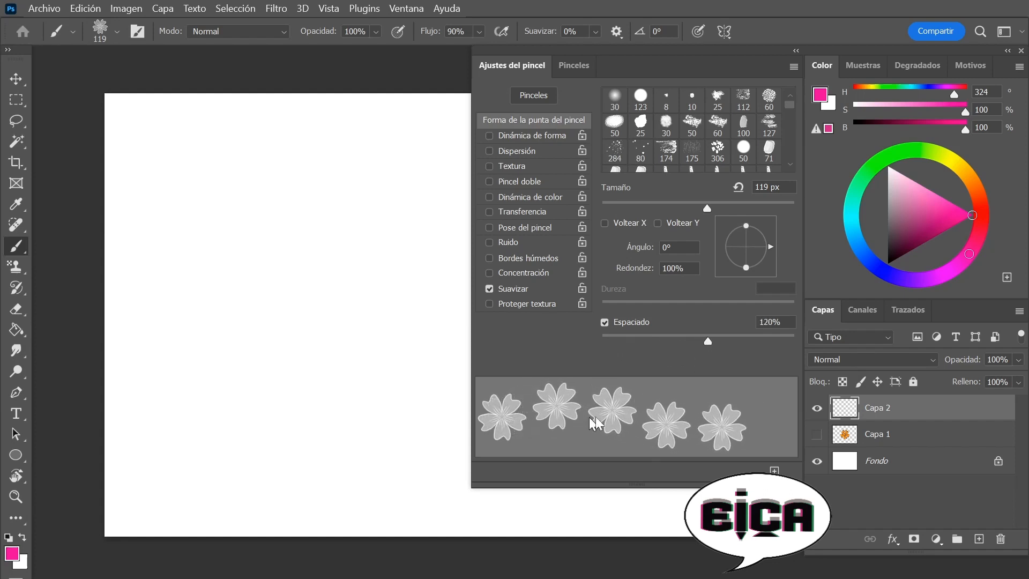
left_click_drag(712, 342, 720, 345)
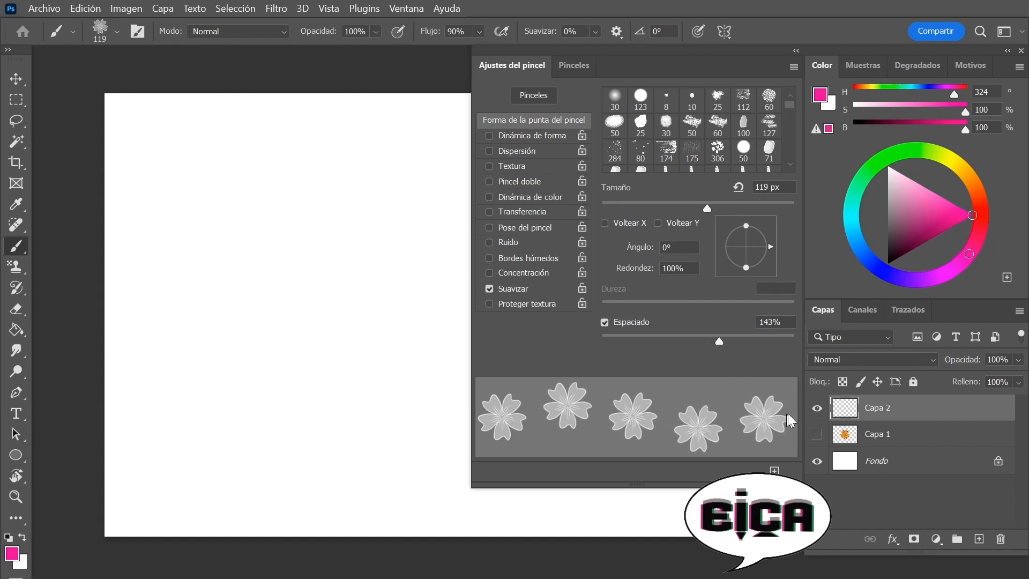
mouse_move(169, 413)
left_mouse_down()
mouse_move(379, 184)
mouse_move(413, 170)
left_mouse_up()
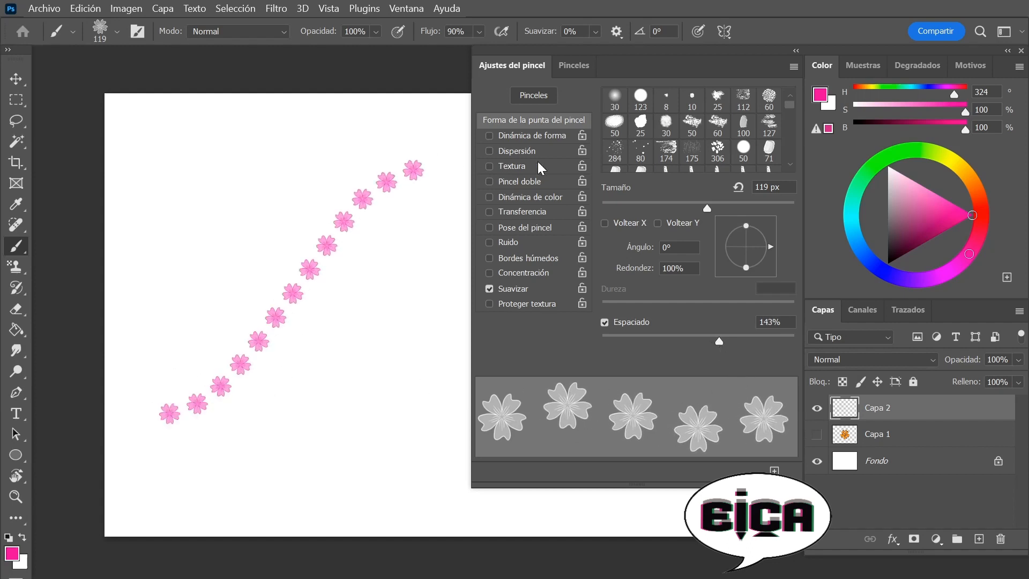
key("ctrl+z")
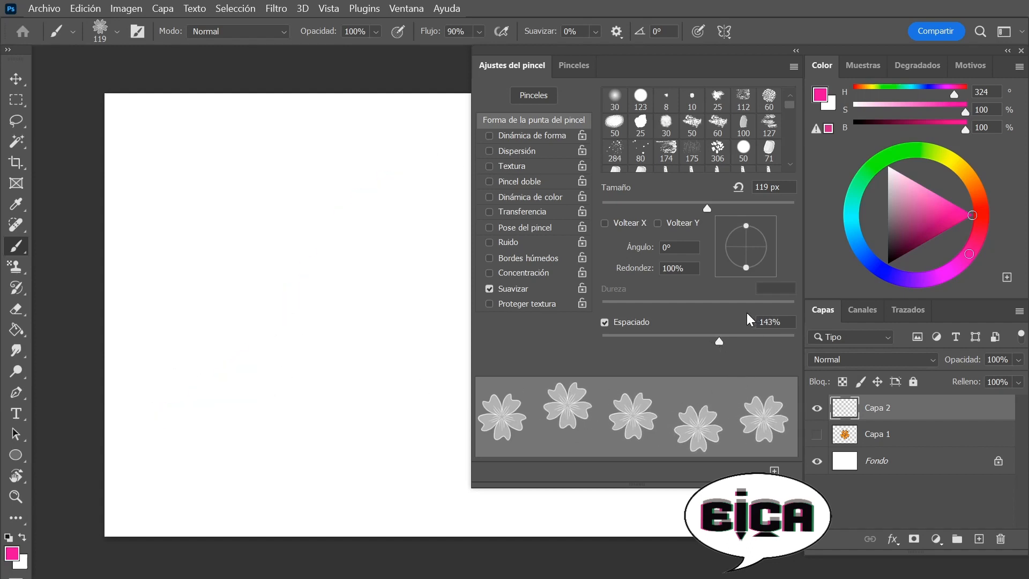
- Enable Dinámica de forma with a size variation of 59%, then try a curving test stroke and undo it
left_click(552, 135)
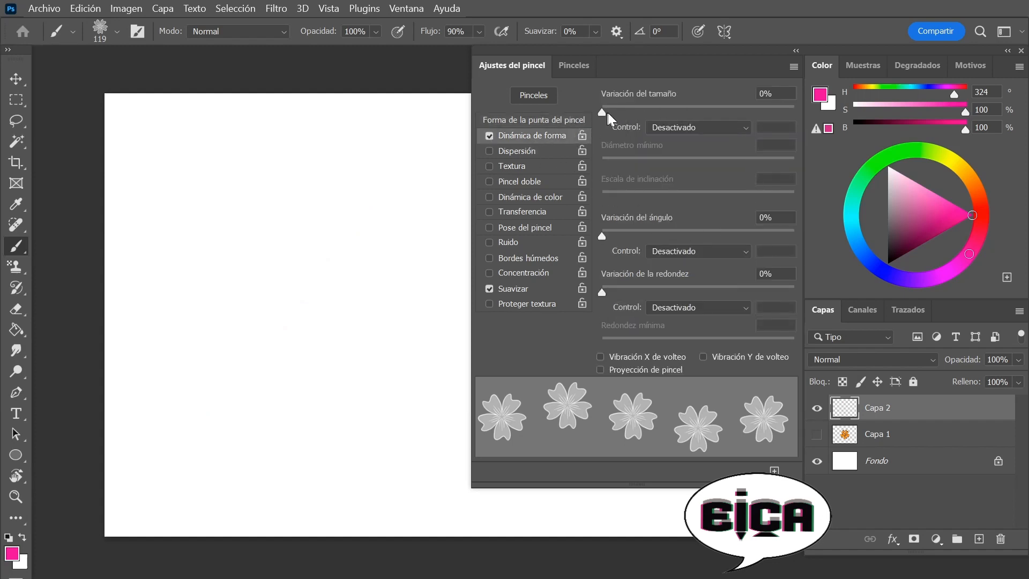
left_click_drag(602, 111, 716, 121)
mouse_move(419, 216)
left_mouse_down()
mouse_move(318, 315)
mouse_move(288, 390)
mouse_move(346, 370)
mouse_move(381, 395)
mouse_move(379, 471)
mouse_move(433, 509)
left_mouse_up()
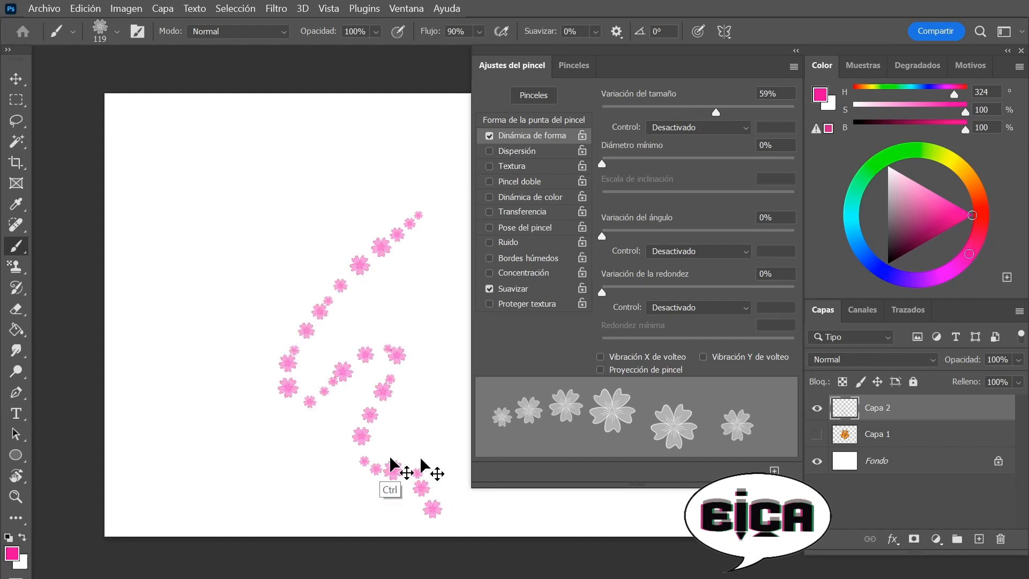
key("ctrl+z")
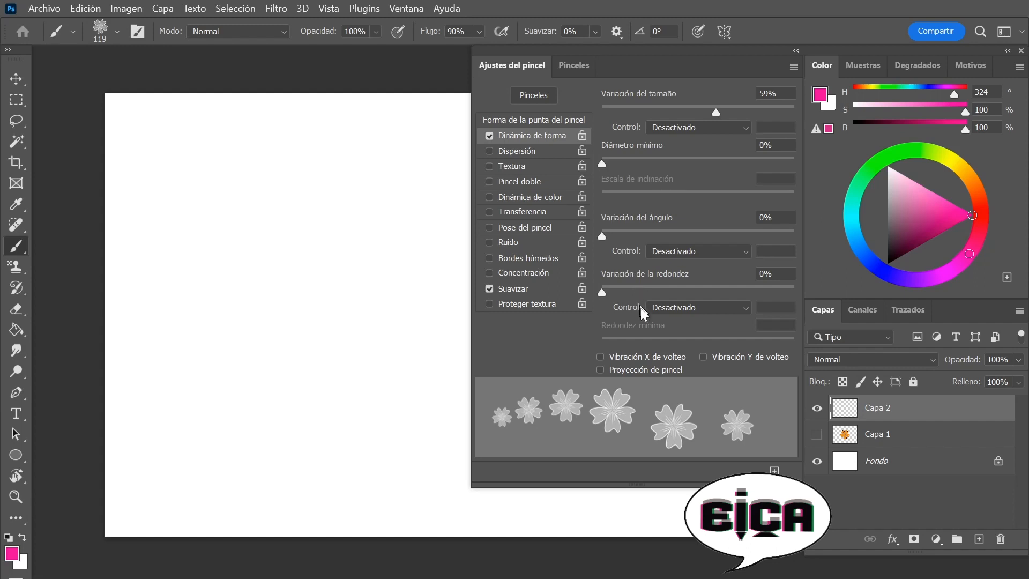
- Set the brush's angle variation (Variación del ángulo) to 100%, then try a diagonal test stroke and undo it
left_click_drag(603, 237, 800, 243)
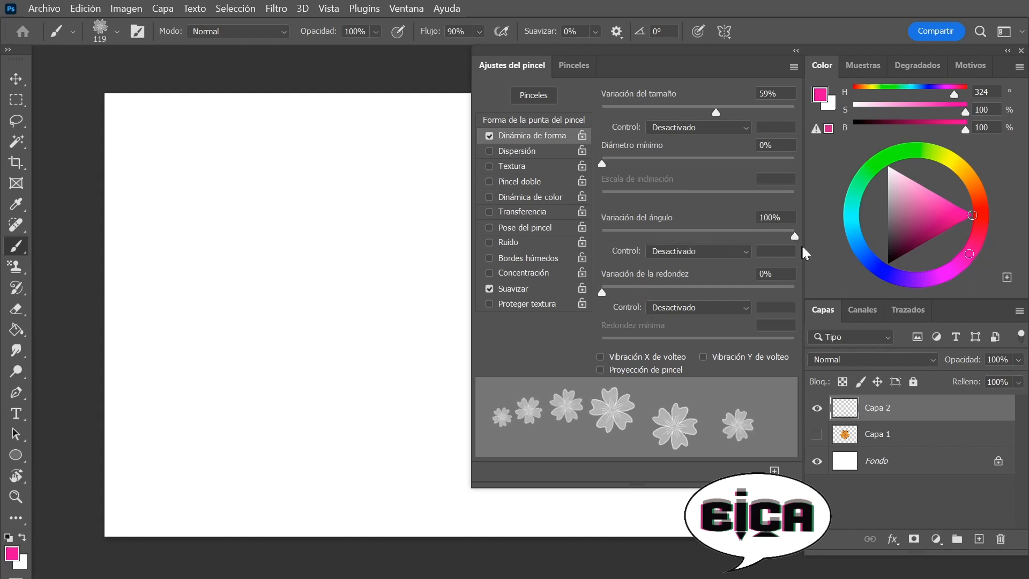
mouse_move(797, 236)
left_mouse_down()
mouse_move(606, 234)
mouse_move(811, 235)
left_mouse_up()
left_click_drag(418, 213, 267, 414)
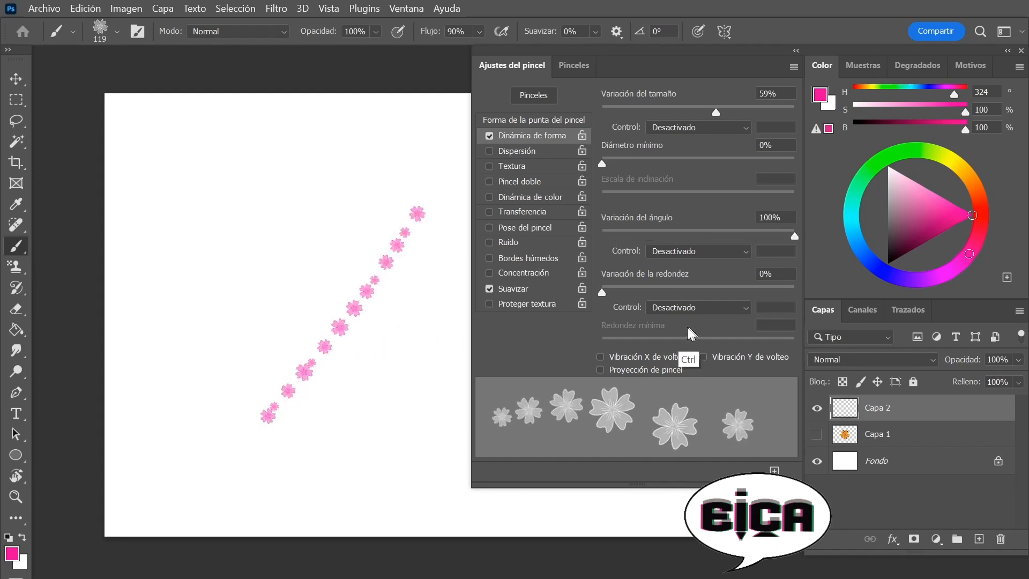
key("ctrl+z")
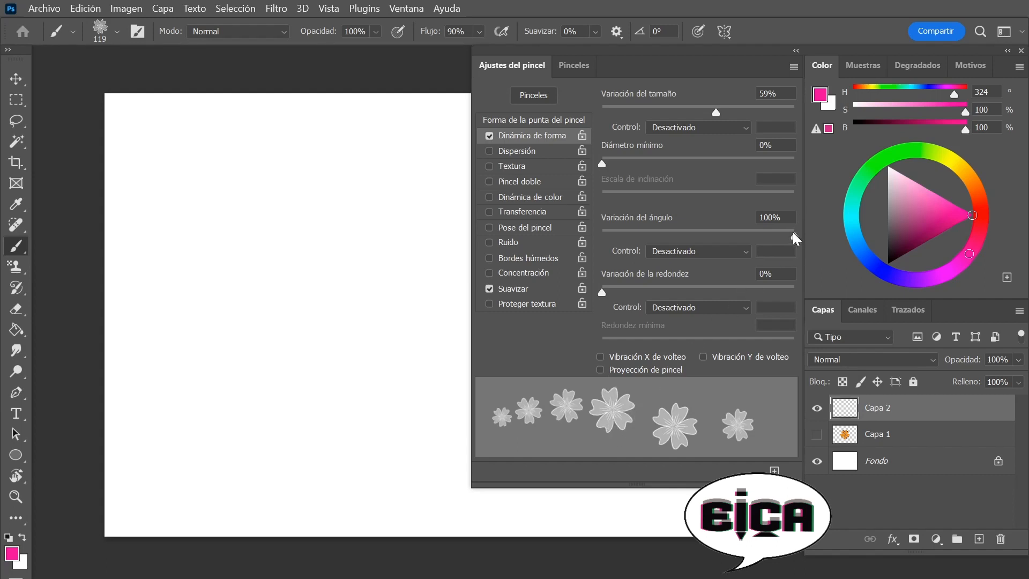
- Set the roundness variation (Variación de la redondez) to 68%, then try a long winding test stroke and undo it
mouse_move(605, 295)
left_mouse_down()
mouse_move(719, 291)
mouse_move(741, 297)
mouse_move(604, 295)
mouse_move(737, 300)
mouse_move(676, 290)
mouse_move(736, 307)
left_mouse_up()
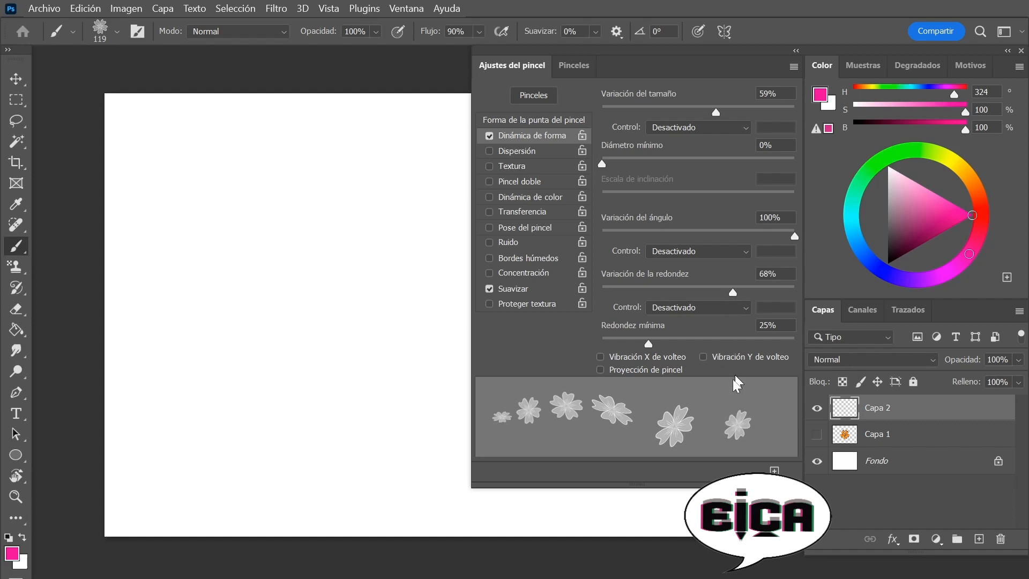
mouse_move(413, 138)
left_mouse_down()
mouse_move(226, 333)
mouse_move(344, 383)
mouse_move(414, 328)
mouse_move(315, 306)
mouse_move(298, 364)
left_mouse_up()
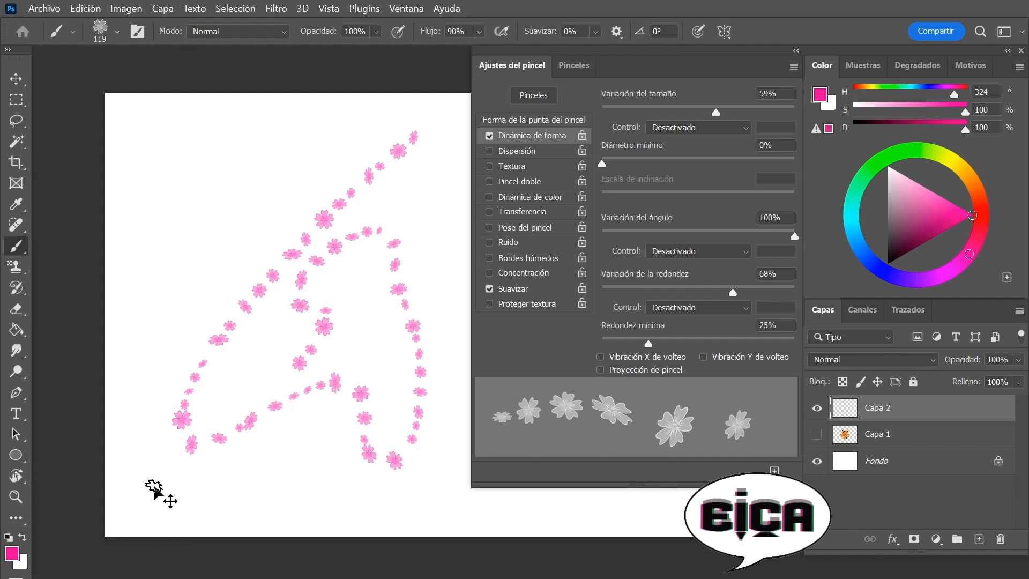
key("ctrl+z")
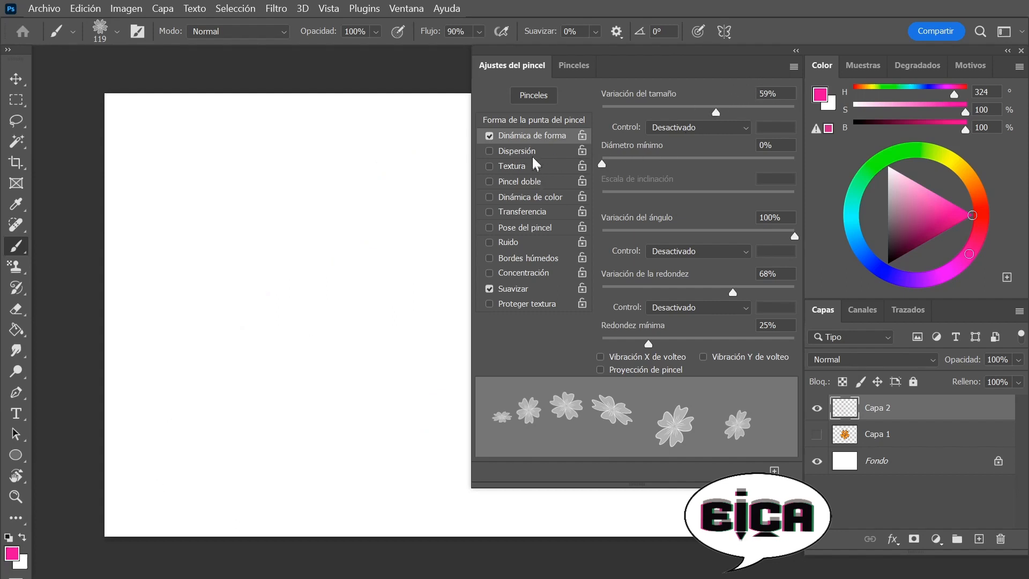
- Enable Dispersión for the brush at 242%, then try a vertical test stroke and undo it
left_click(516, 151)
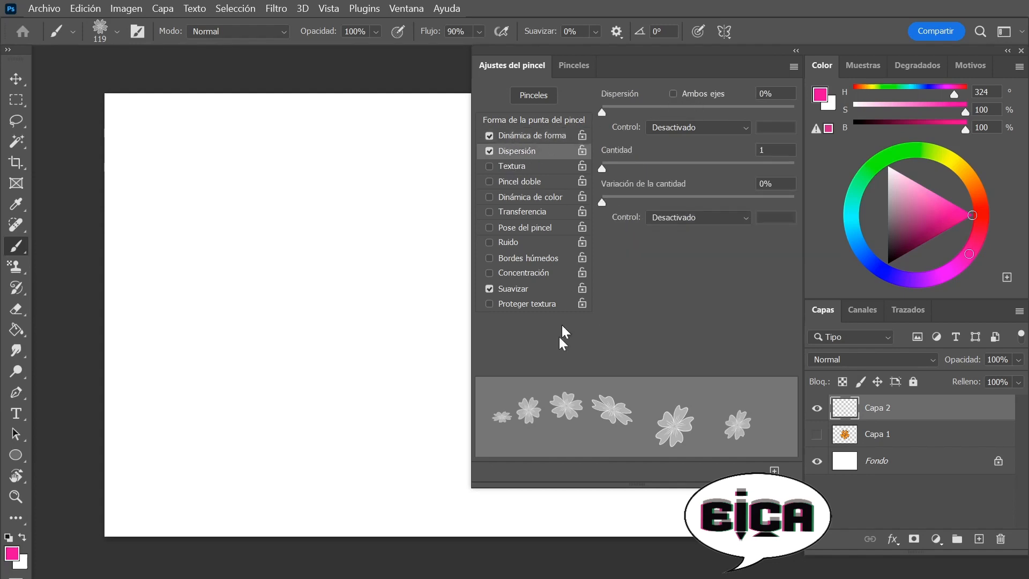
left_click_drag(603, 111, 648, 117)
mouse_move(407, 220)
left_mouse_down()
mouse_move(393, 364)
mouse_move(379, 422)
mouse_move(400, 485)
left_mouse_up()
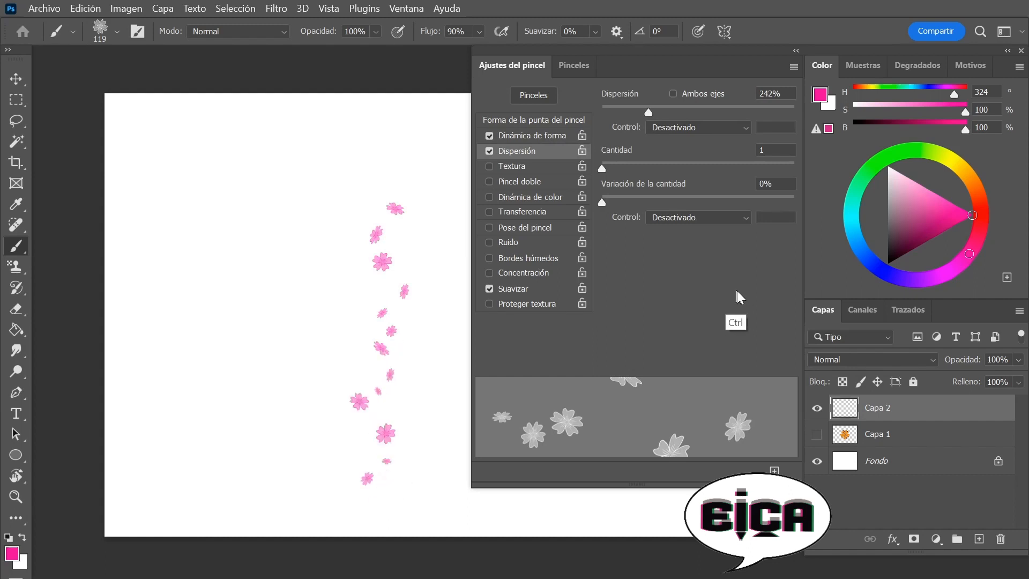
key("ctrl+z")
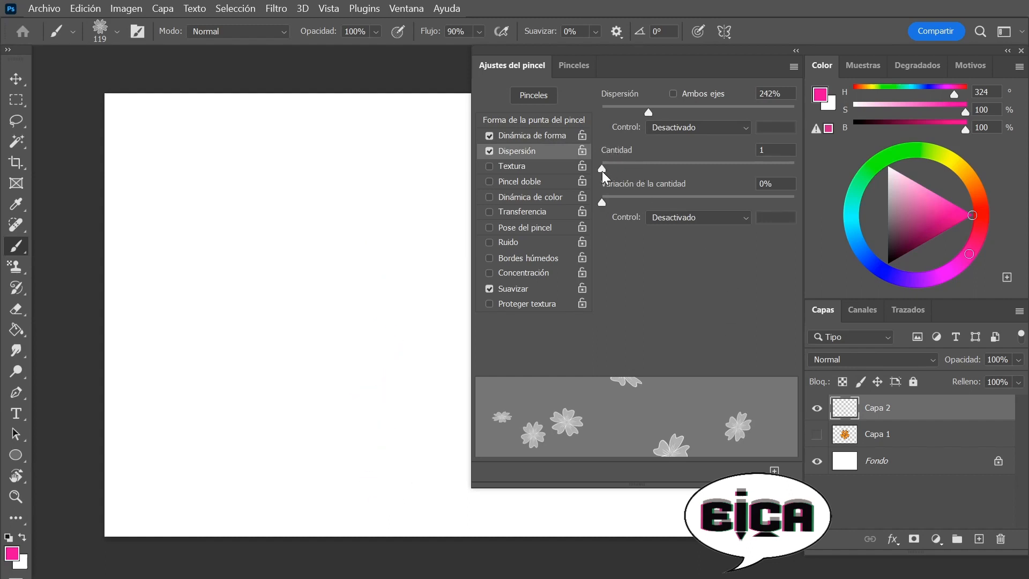
- Try a scatter count (Cantidad) of 2, return it to 1, and undo the test stroke made with each value
left_click_drag(603, 170, 615, 170)
mouse_move(383, 172)
left_mouse_down()
mouse_move(370, 494)
mouse_move(336, 561)
left_mouse_up()
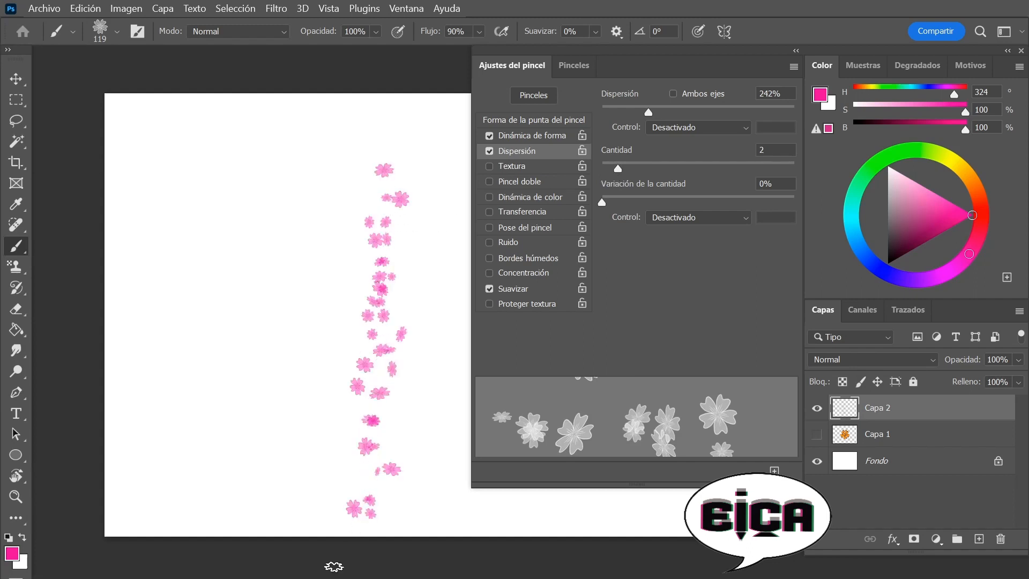
key("ctrl+z")
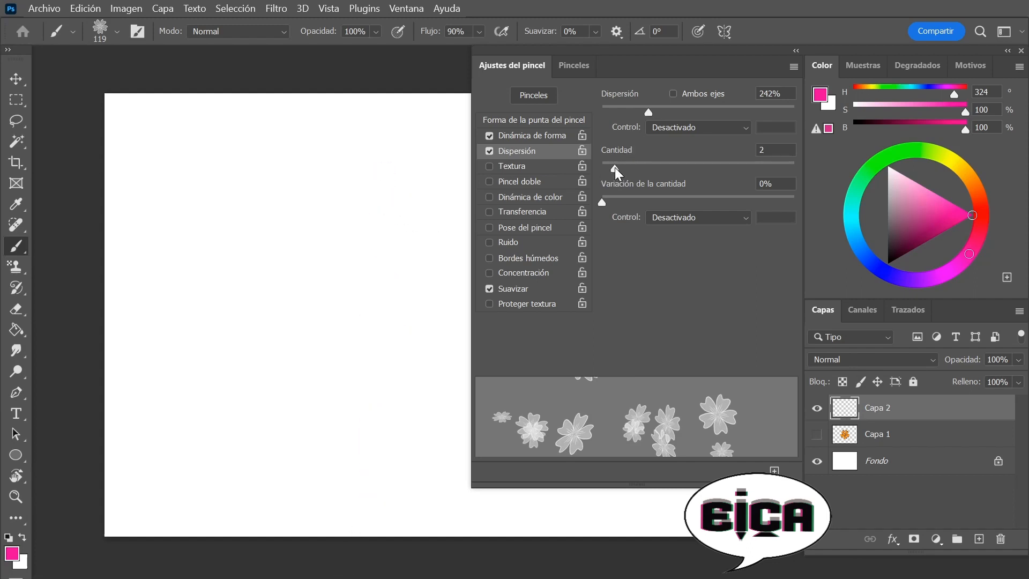
left_click_drag(615, 167, 602, 168)
mouse_move(384, 159)
left_mouse_down()
mouse_move(366, 267)
mouse_move(380, 435)
left_mouse_up()
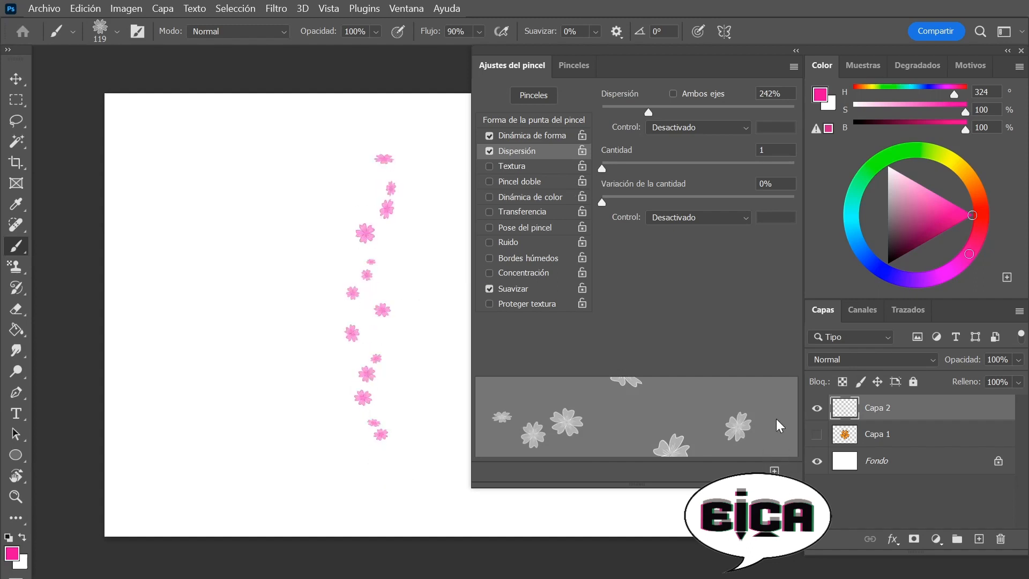
key("ctrl+z")
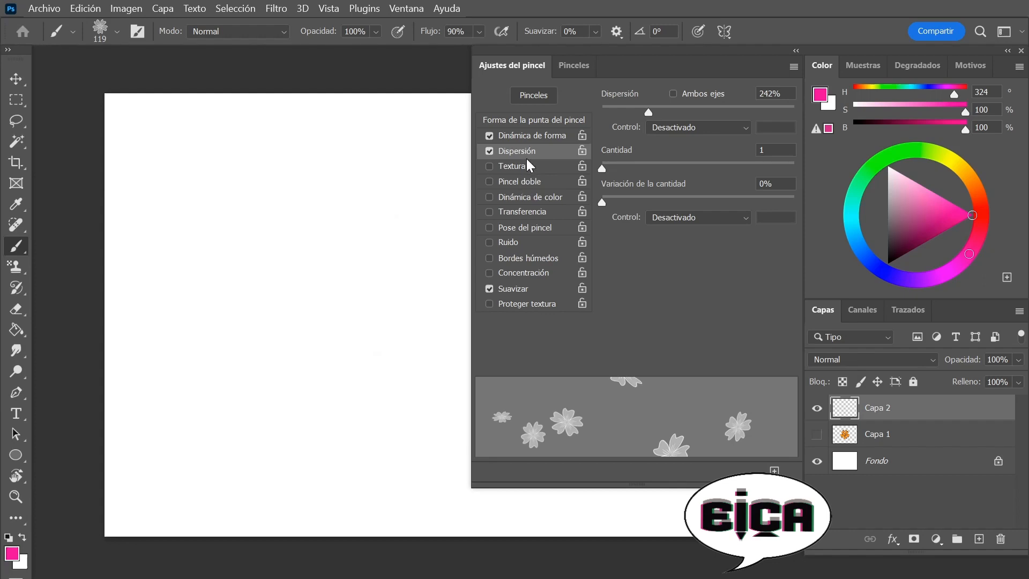
- Enable Dinámica de color for the brush and set the foreground colour to pale pink (H 324, S 29, B 100)
left_click(540, 199)
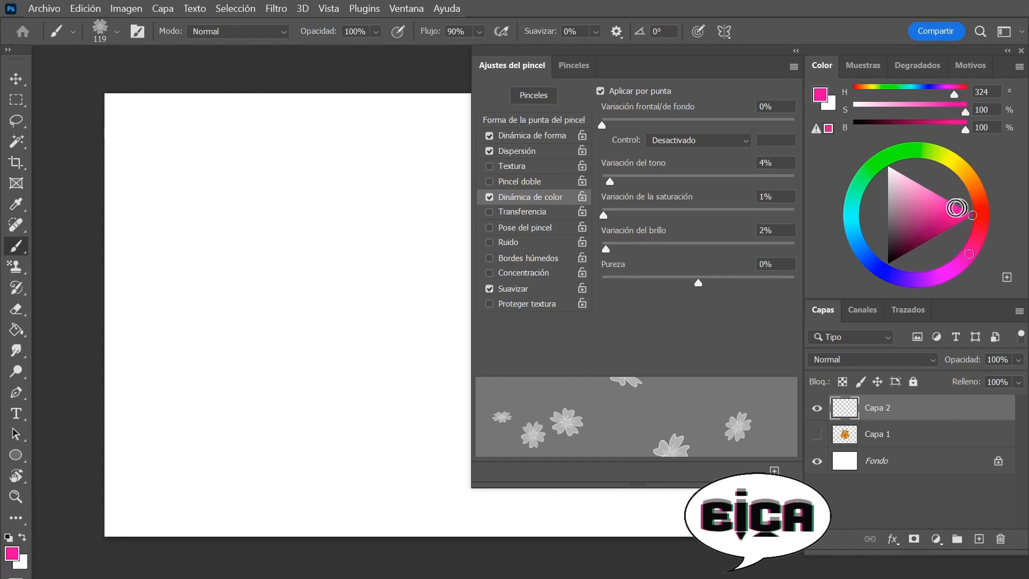
left_click_drag(965, 216, 916, 178)
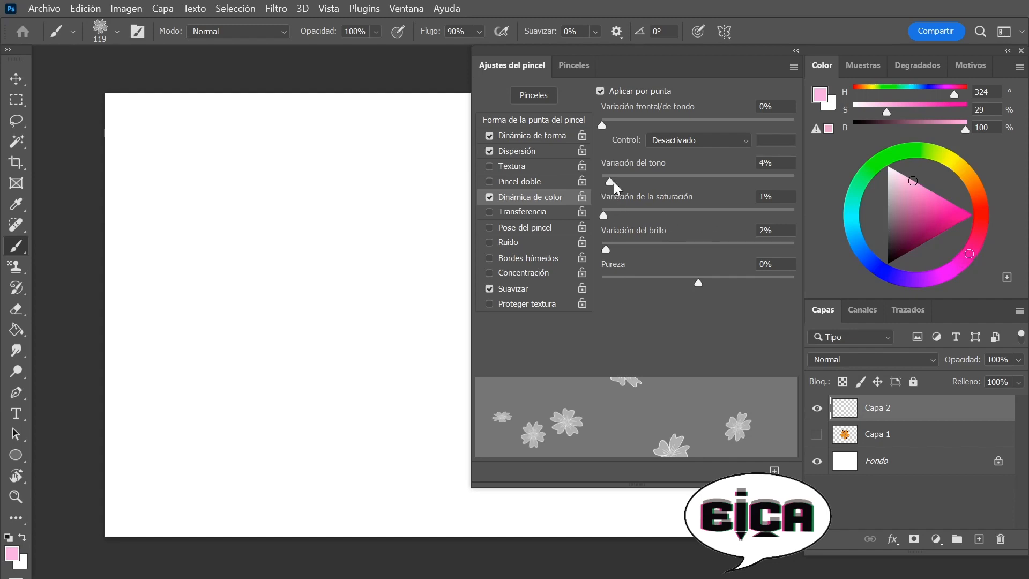
- Try a hue variation (Variación del tono) of 100% with a diagonal test stroke, and undo the stroke
mouse_move(796, 181)
left_mouse_down()
mouse_move(646, 182)
mouse_move(785, 181)
left_mouse_up()
left_click_drag(786, 181, 801, 181)
mouse_move(382, 155)
left_mouse_down()
mouse_move(236, 388)
mouse_move(215, 448)
mouse_move(218, 484)
left_mouse_up()
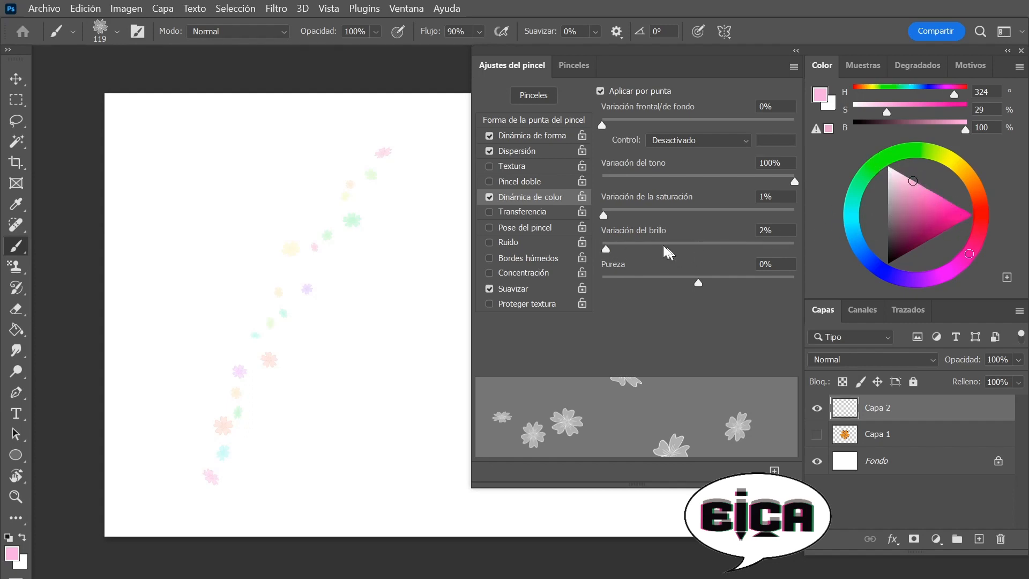
key("ctrl+z")
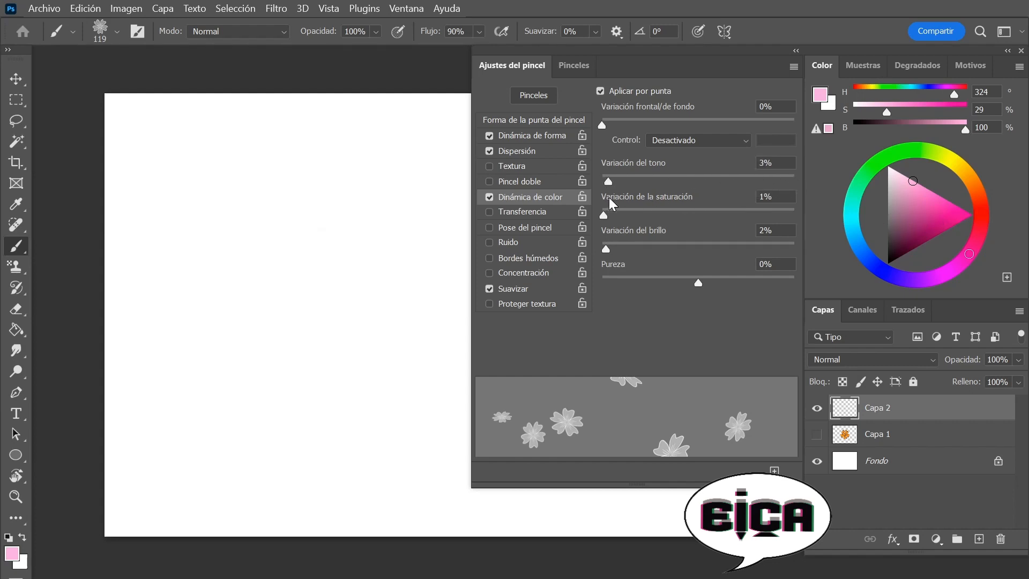
- Set the hue variation to 5% and the foreground hue to 338°, then try pale pink flowers and undo them
left_click_drag(610, 198, 611, 197)
left_click_drag(968, 252, 971, 248)
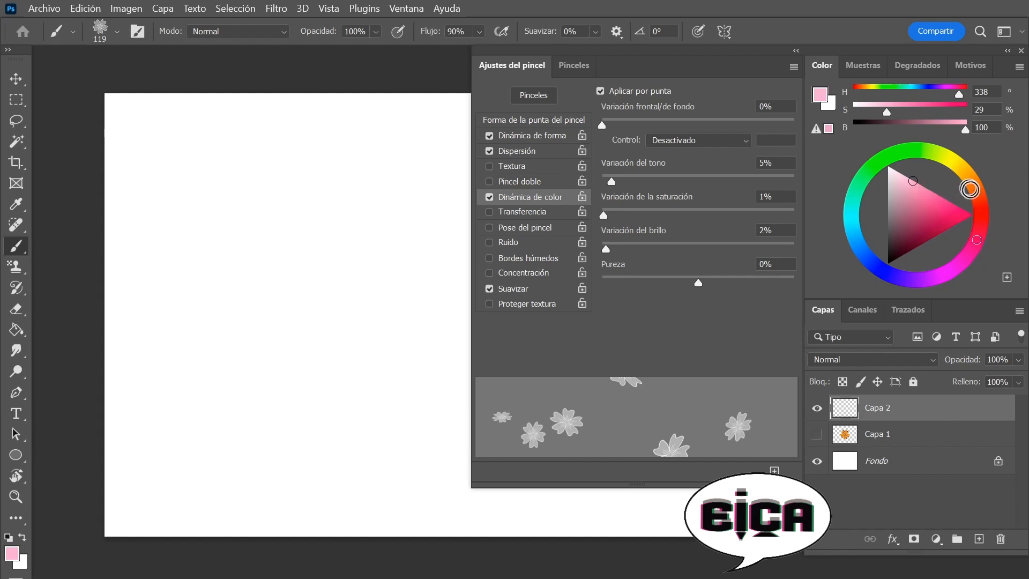
mouse_move(396, 241)
left_mouse_down()
mouse_move(248, 412)
mouse_move(172, 478)
mouse_move(132, 548)
left_mouse_up()
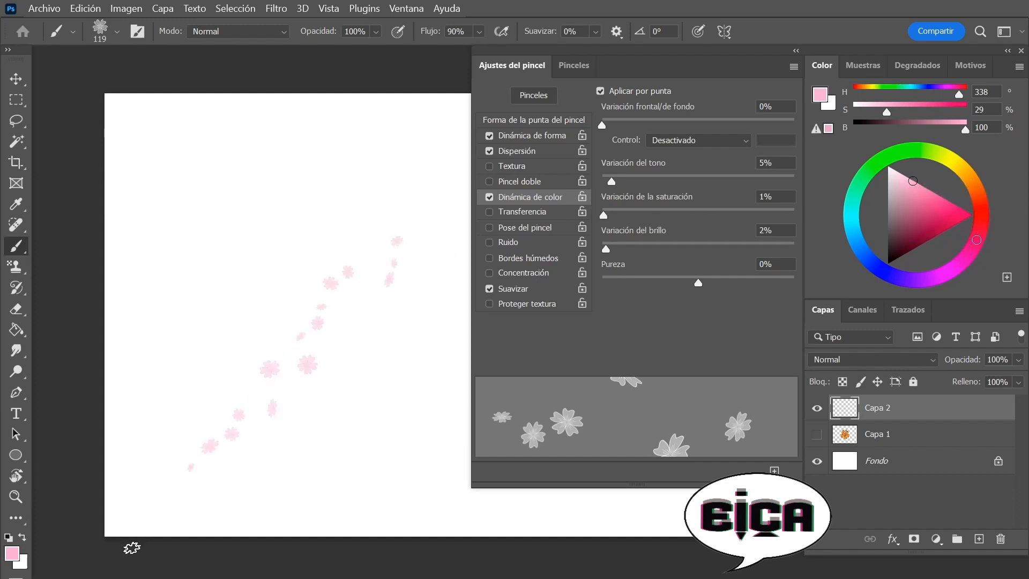
key("ctrl+z")
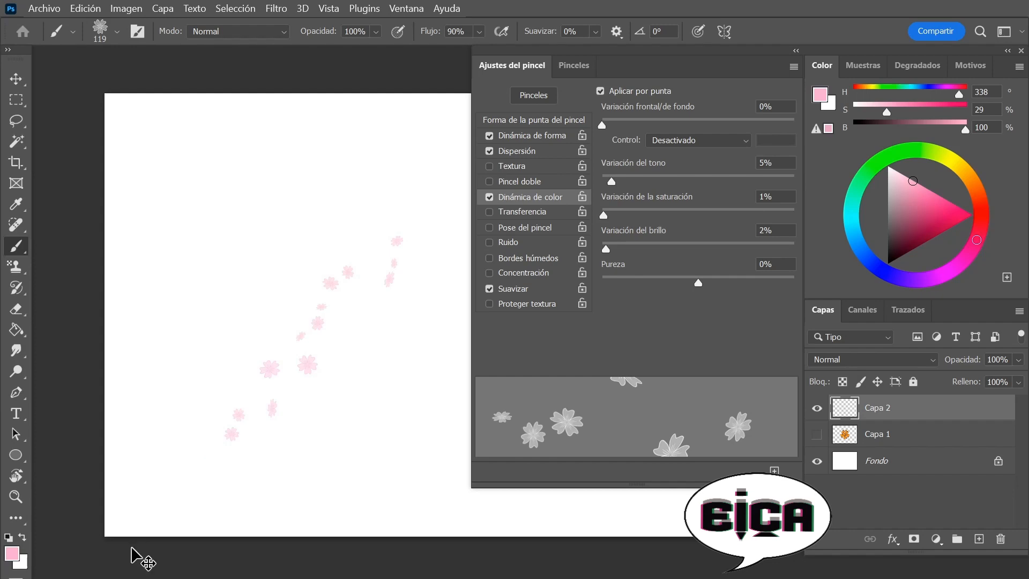
key("ctrl+z")
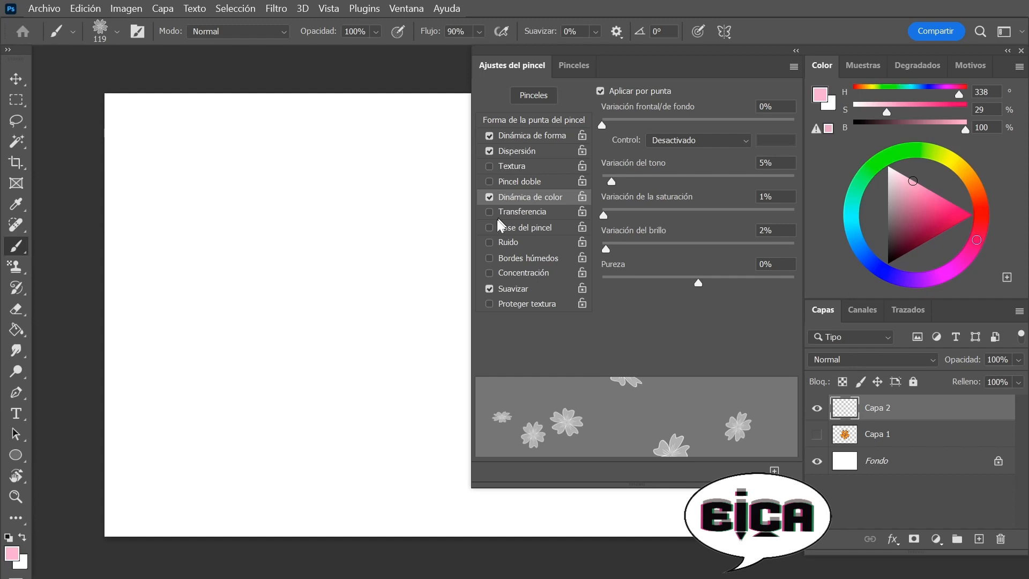
- Enable Transferencia with a 68% opacity variation and paint two diagonal test strokes of pale pink flowers
left_click(489, 212)
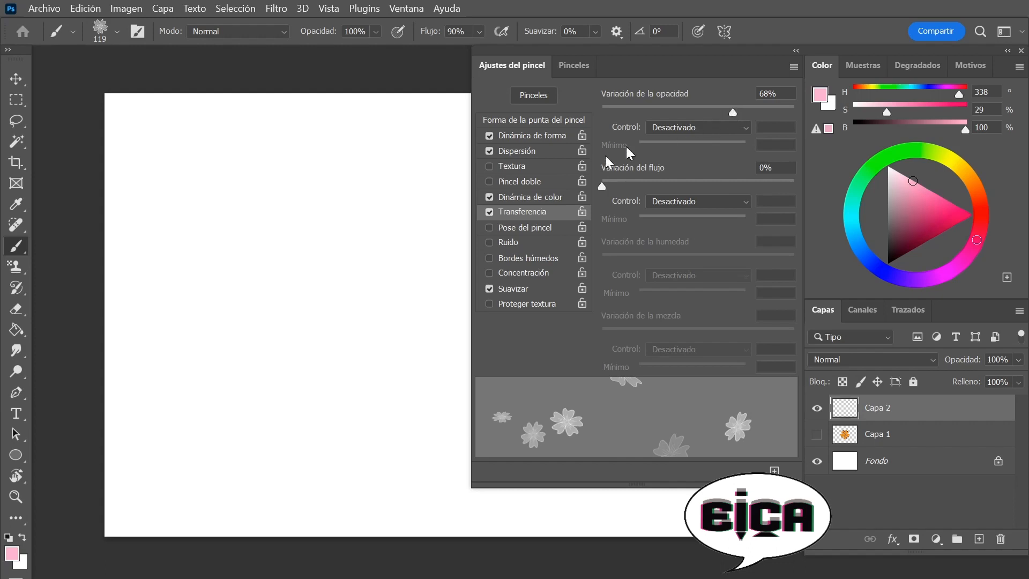
mouse_move(421, 220)
left_mouse_down()
mouse_move(361, 286)
mouse_move(336, 337)
mouse_move(253, 424)
left_mouse_up()
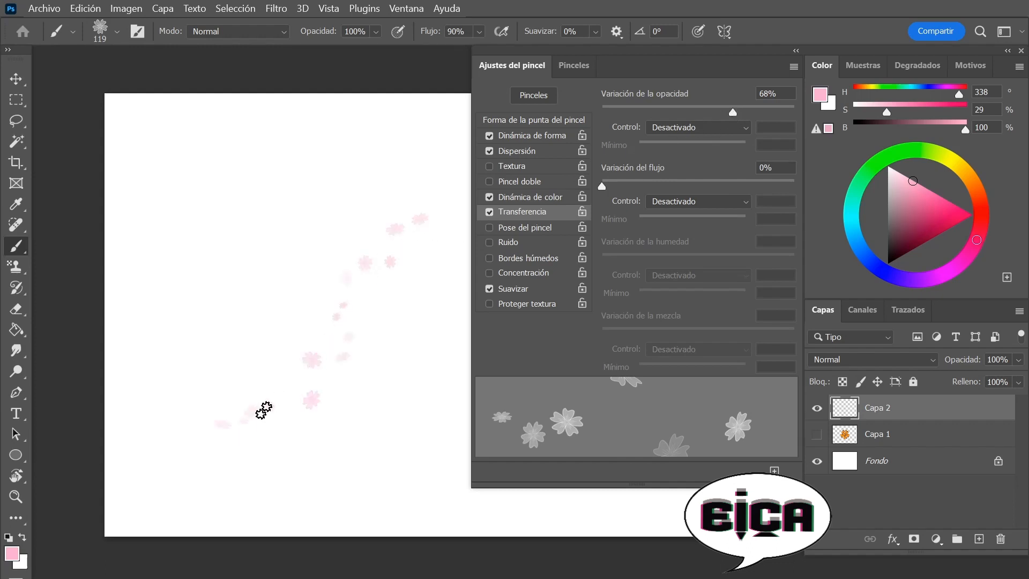
mouse_move(444, 207)
left_mouse_down()
mouse_move(400, 306)
mouse_move(291, 382)
left_mouse_up()
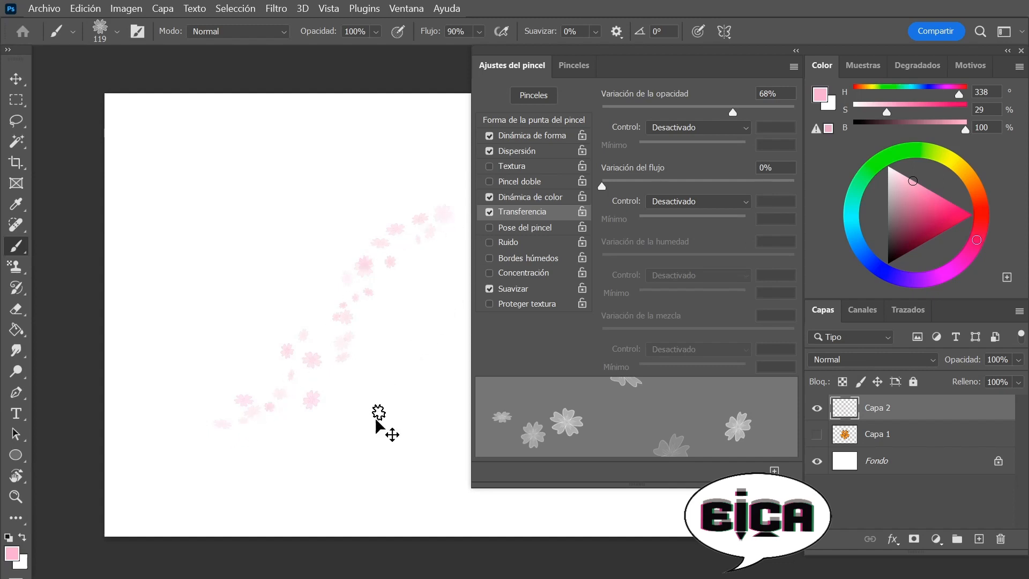
- Undo the two test strokes and save the tuned brush with its tool settings as a new preset named "flor de cerezo editado"
key("ctrl+z")
key("ctrl+z")
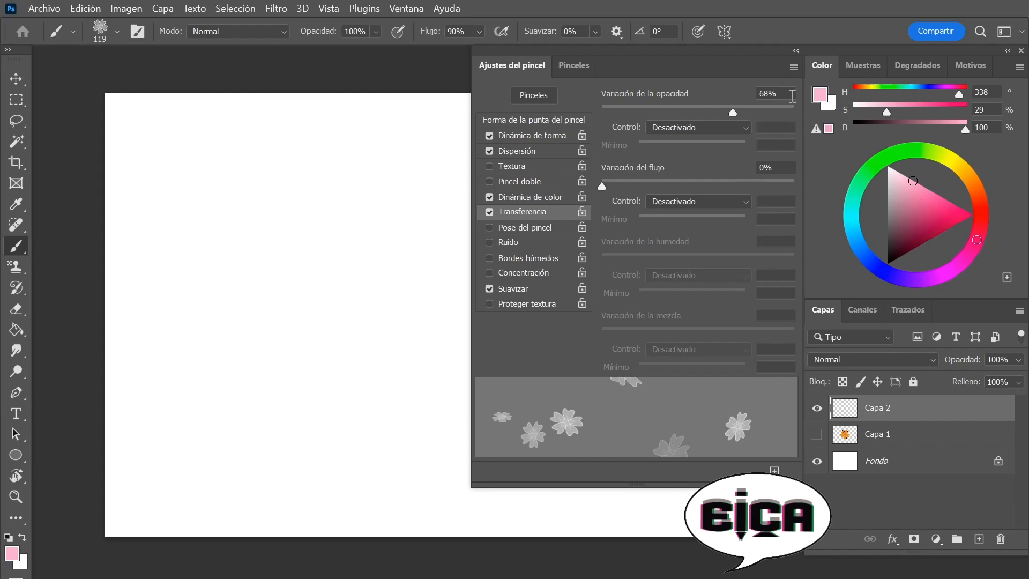
left_click(794, 67)
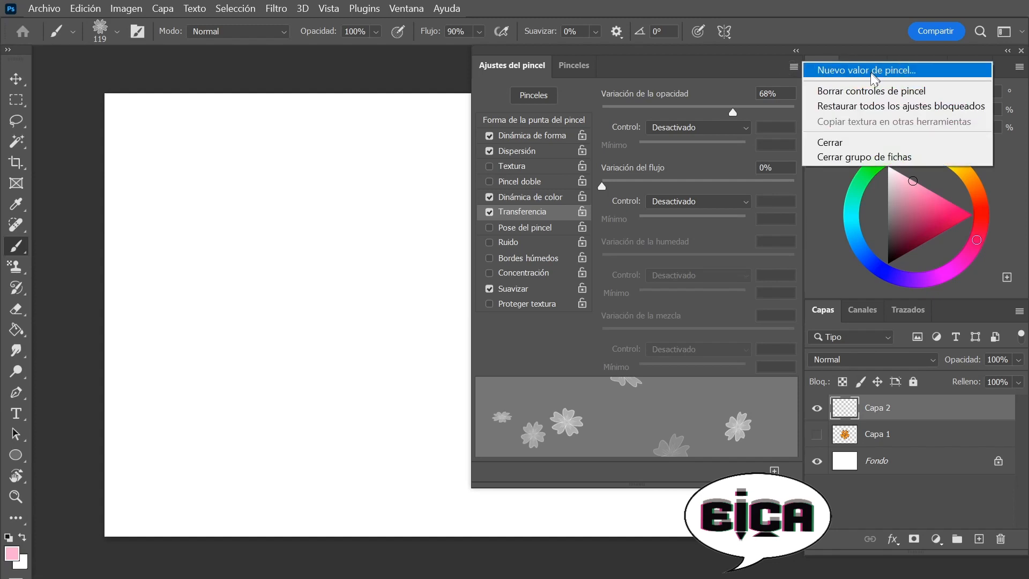
left_click(910, 69)
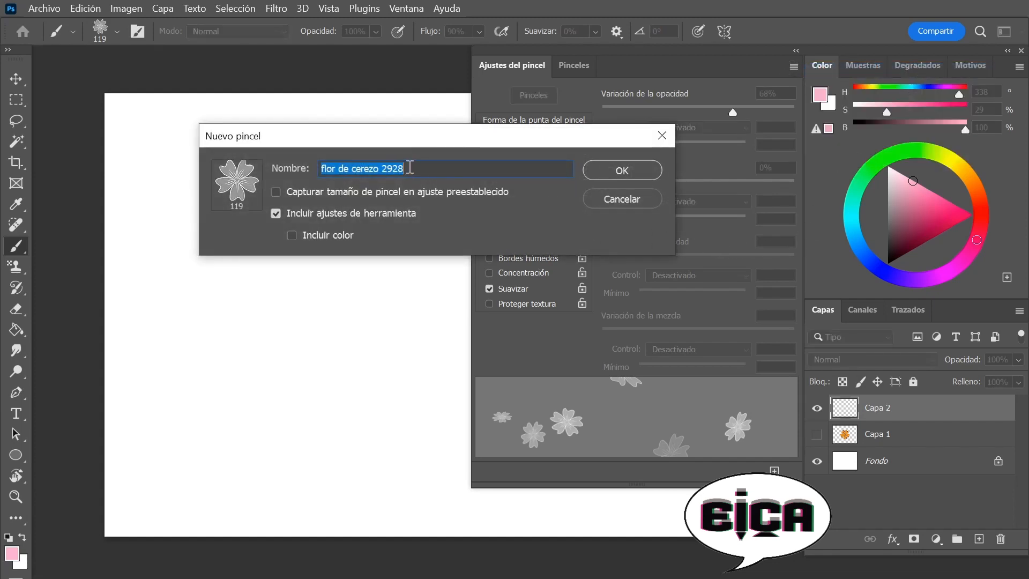
double_click(434, 164)
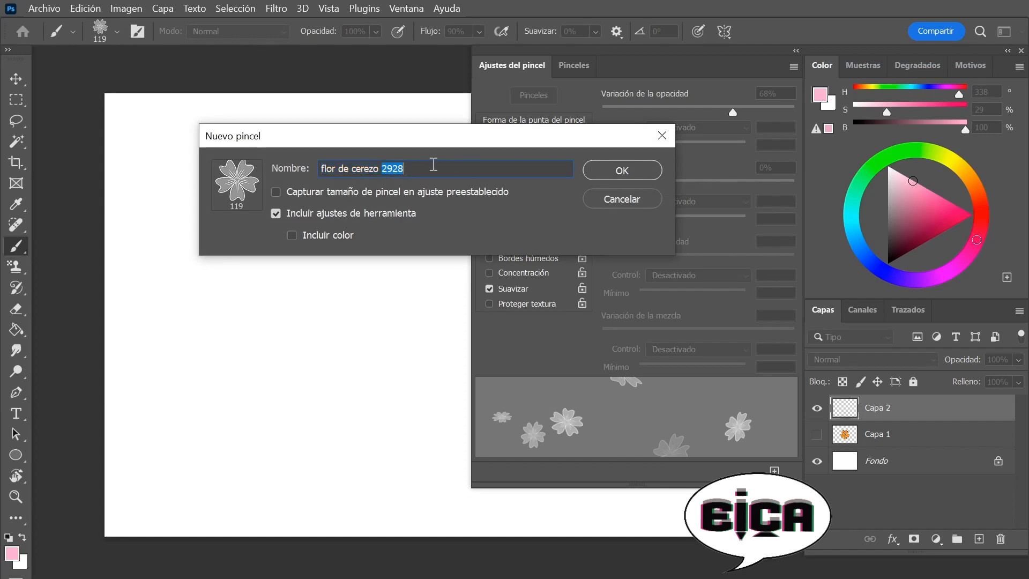
type("editado")
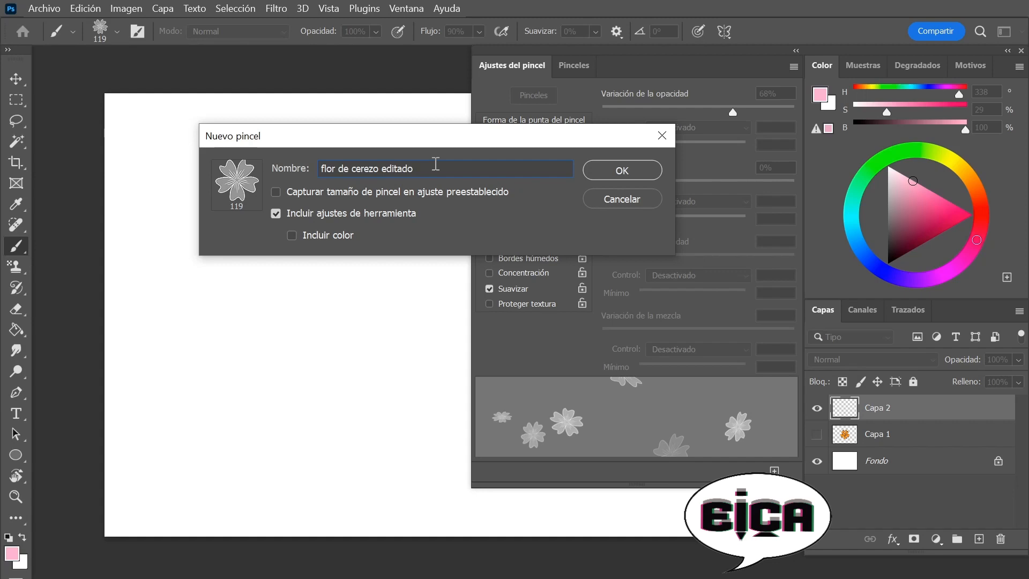
left_click(639, 171)
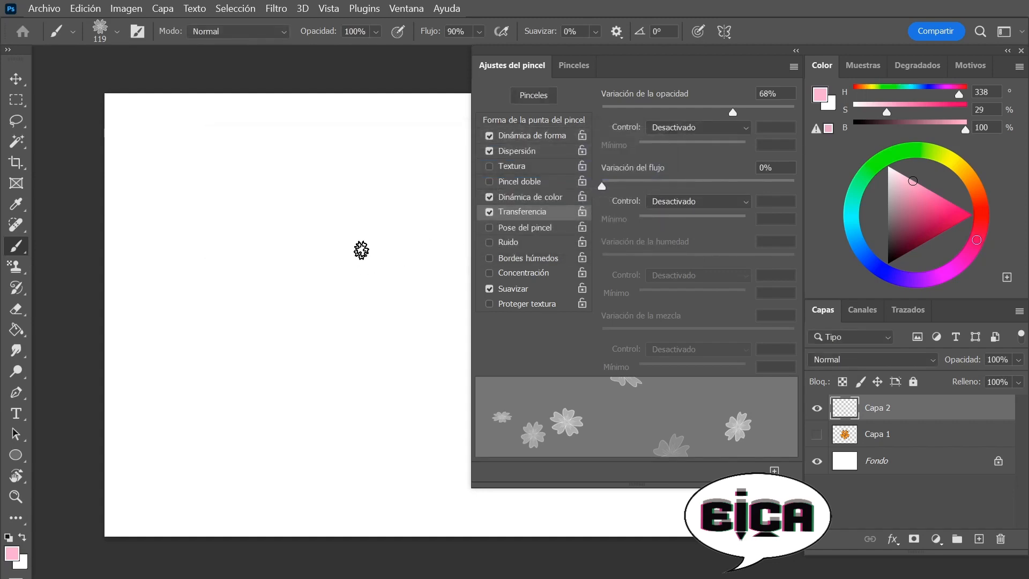
- Paint a wavy vertical stroke of flowers with the flor de cerezo editado brush, and close the brush settings to clear the canvas
left_click(117, 32)
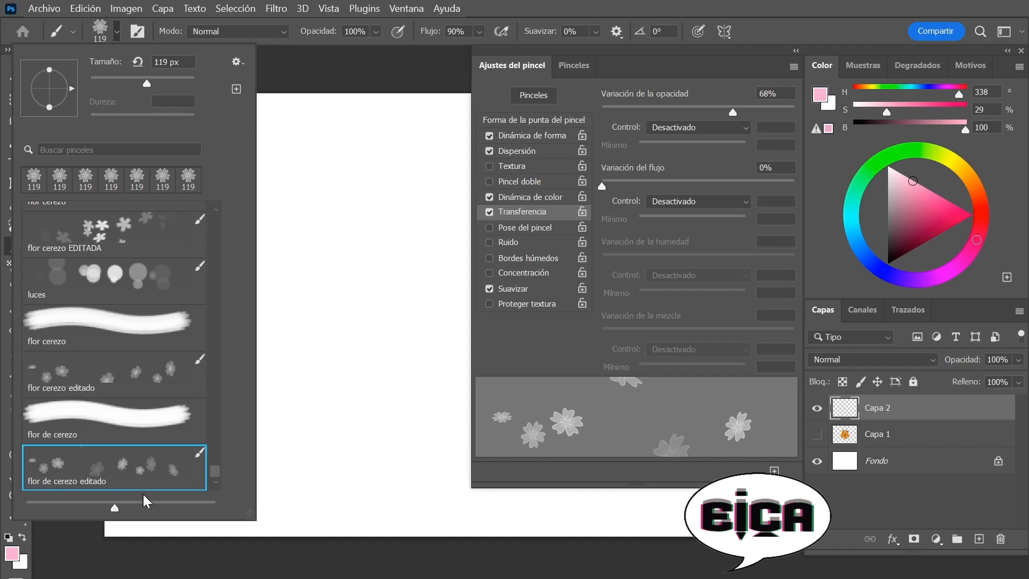
mouse_move(356, 159)
left_mouse_down()
mouse_move(339, 261)
mouse_move(354, 363)
mouse_move(429, 502)
left_mouse_up()
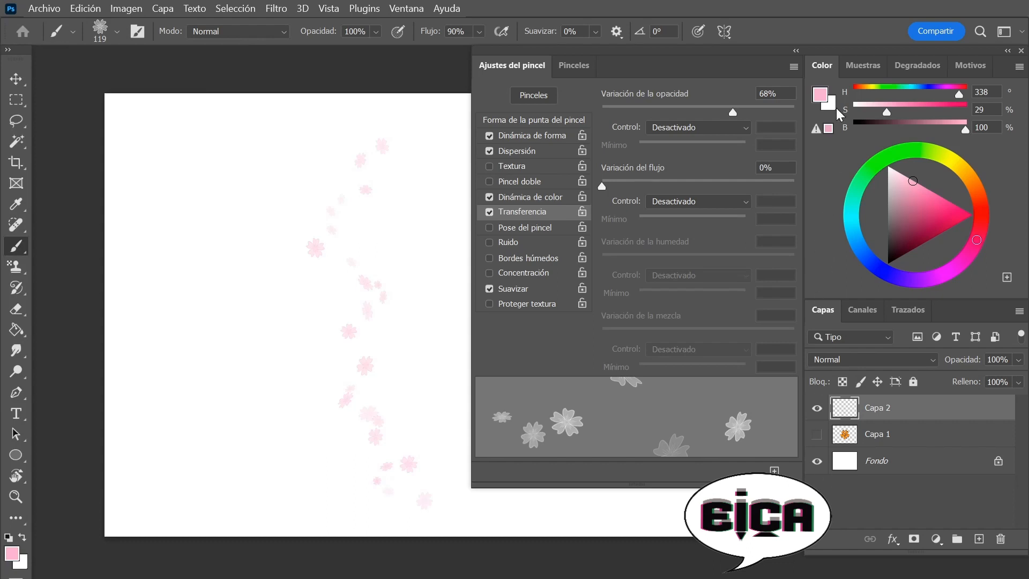
left_click(793, 66)
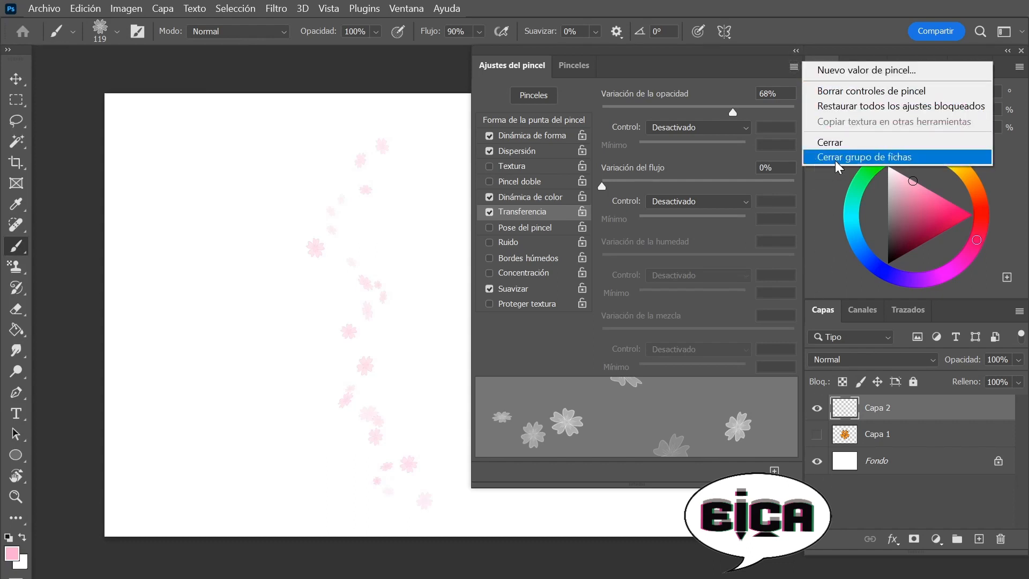
left_click(835, 159)
left_click_drag(584, 46, 865, 45)
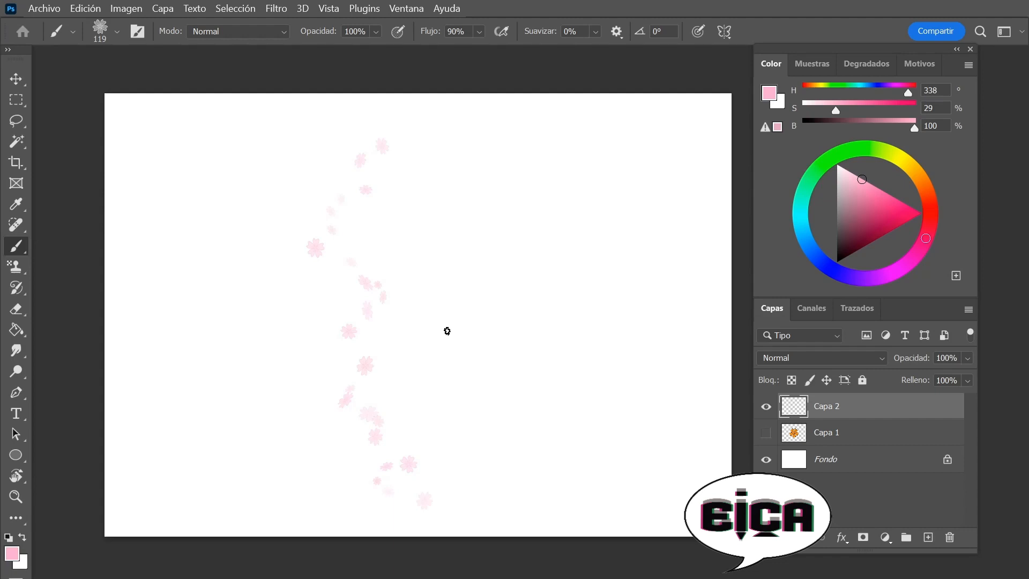
- Select the foliage blending preset from the Pinceles de concepto Kyle brushes and display its brush settings
left_click(117, 30)
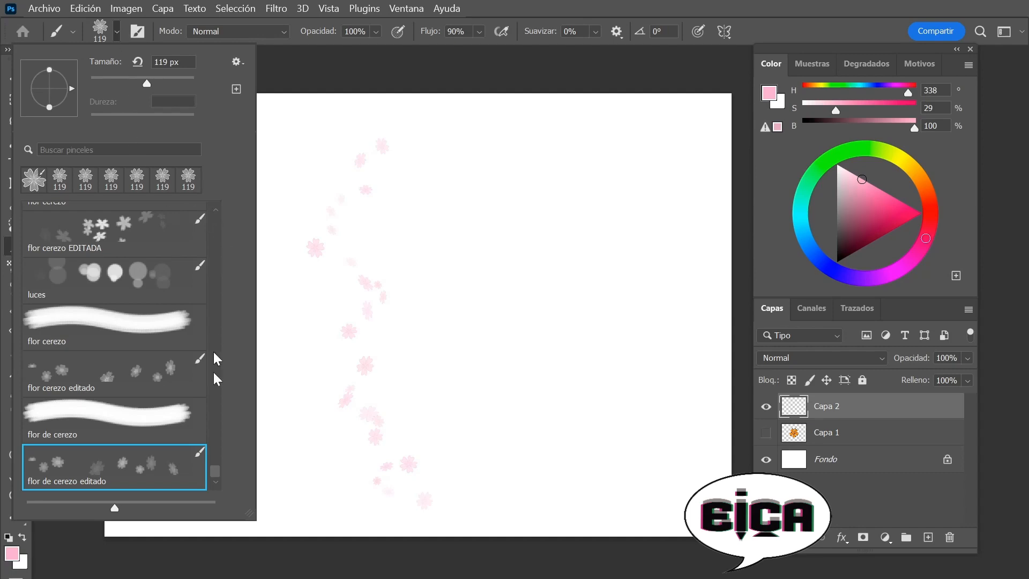
mouse_move(216, 476)
left_mouse_down()
mouse_move(222, 248)
mouse_move(221, 265)
left_mouse_up()
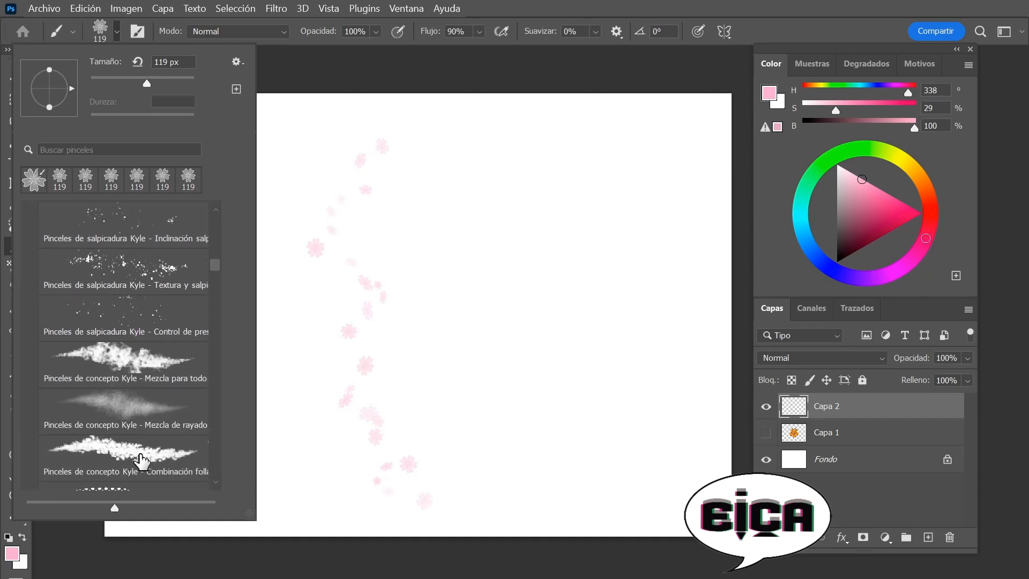
left_click(163, 455)
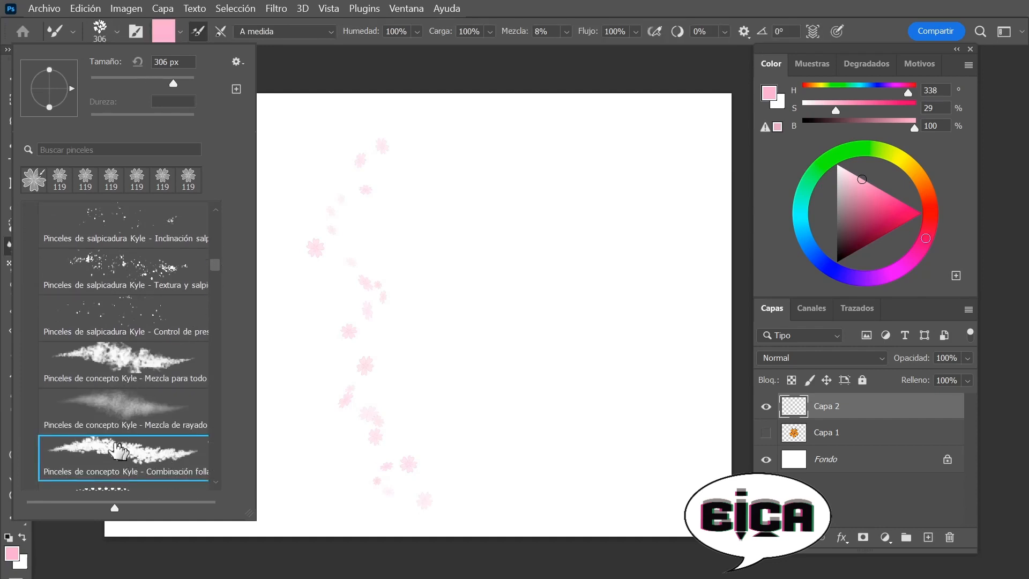
left_click(137, 31)
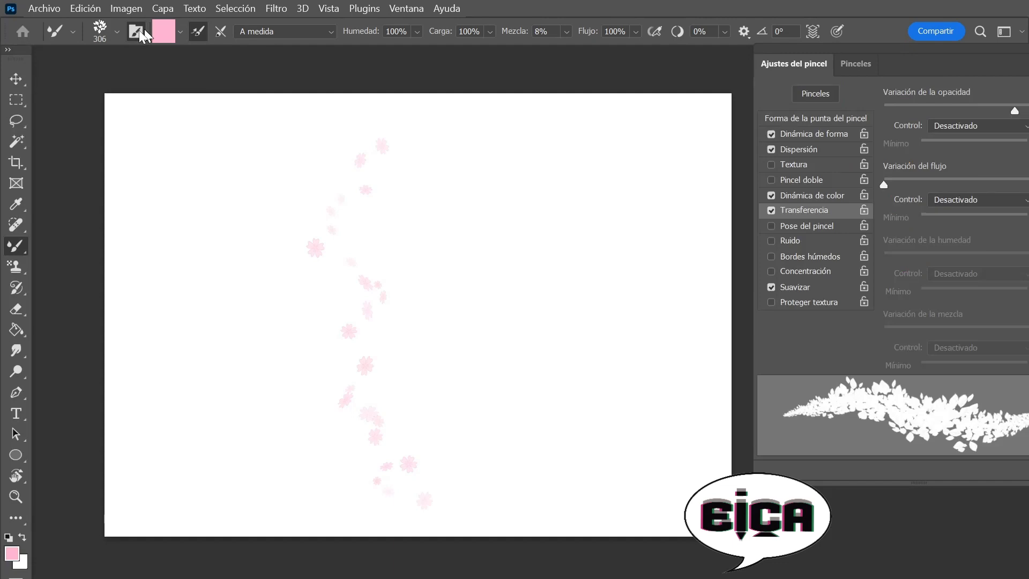
left_click_drag(911, 59, 611, 50)
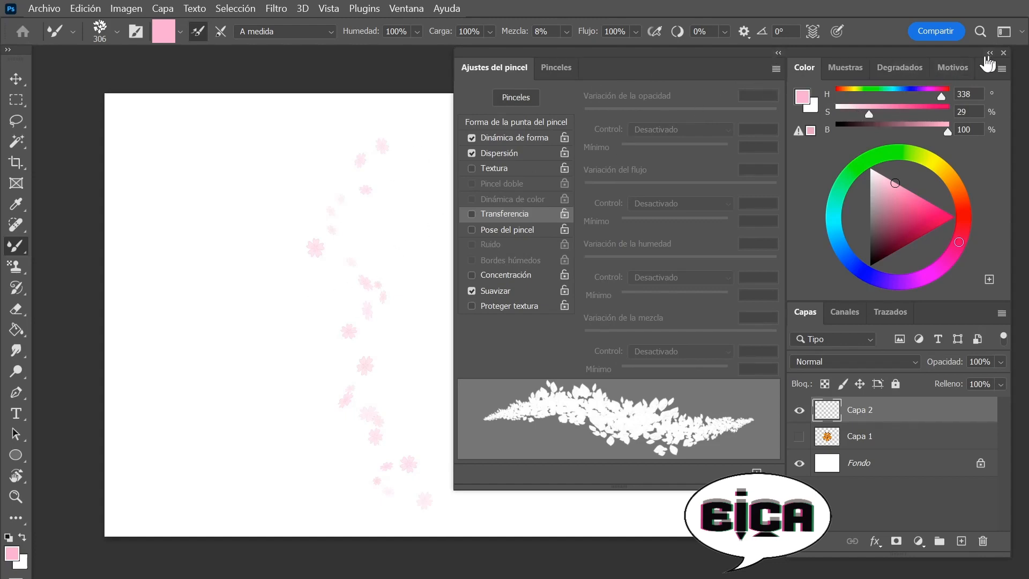
- Close the brush settings group and move the colour and layer controls off the canvas
left_click(775, 69)
left_click(815, 160)
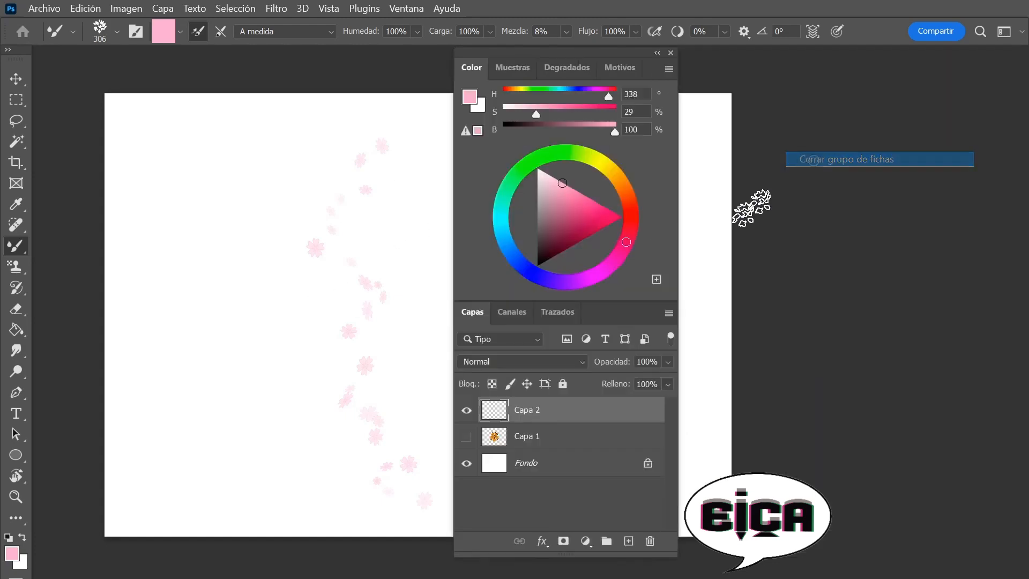
mouse_move(546, 51)
left_mouse_down()
mouse_move(860, 62)
mouse_move(868, 50)
left_mouse_up()
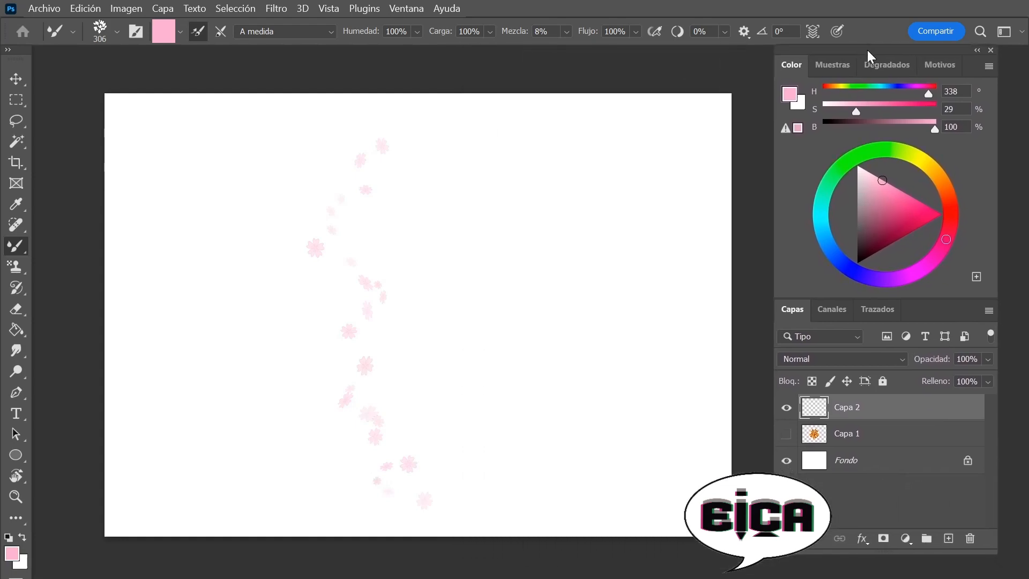